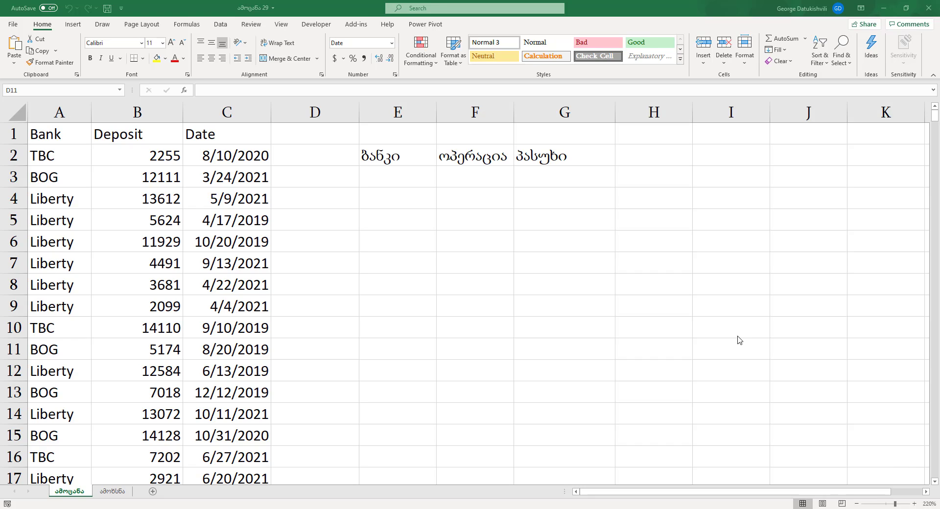
Step: Add a list data validation to cell E3 under the ბანკი header, using the bank names in A2:A4 as the source
click(396, 174)
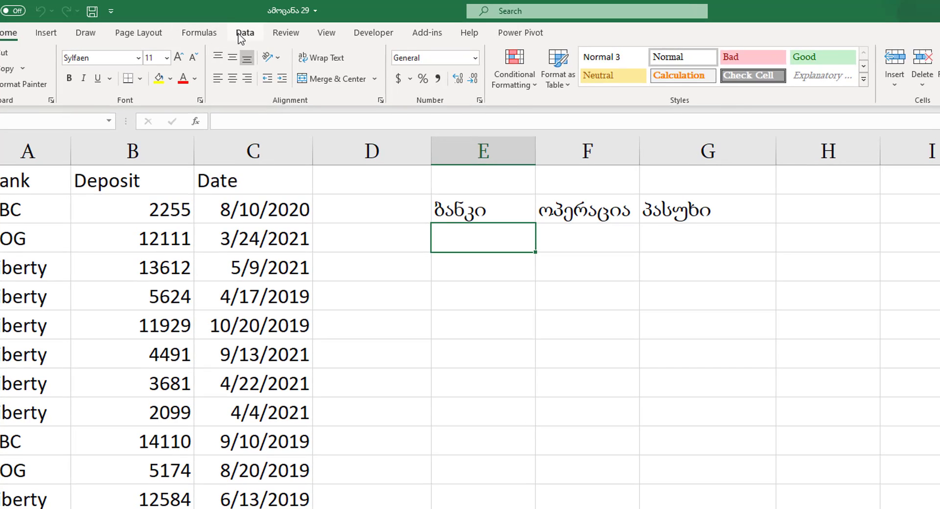
click(243, 32)
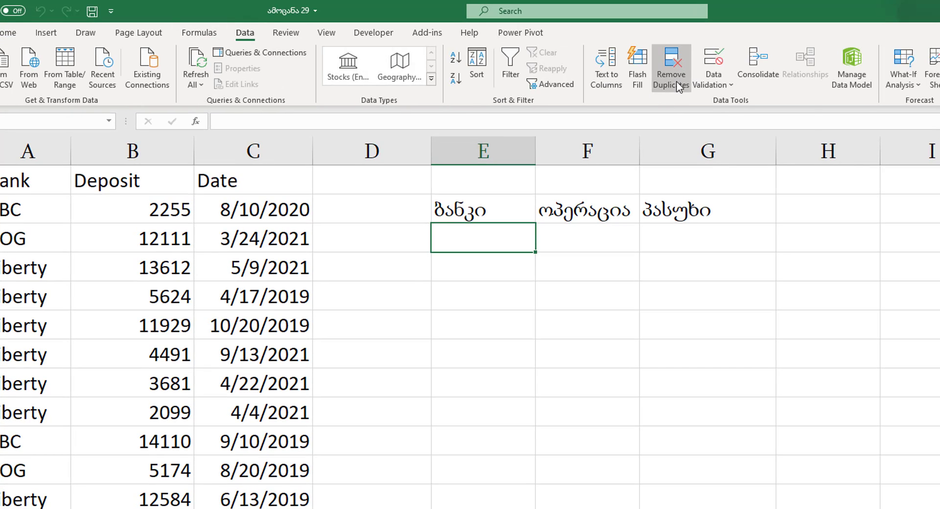
click(713, 78)
click(754, 103)
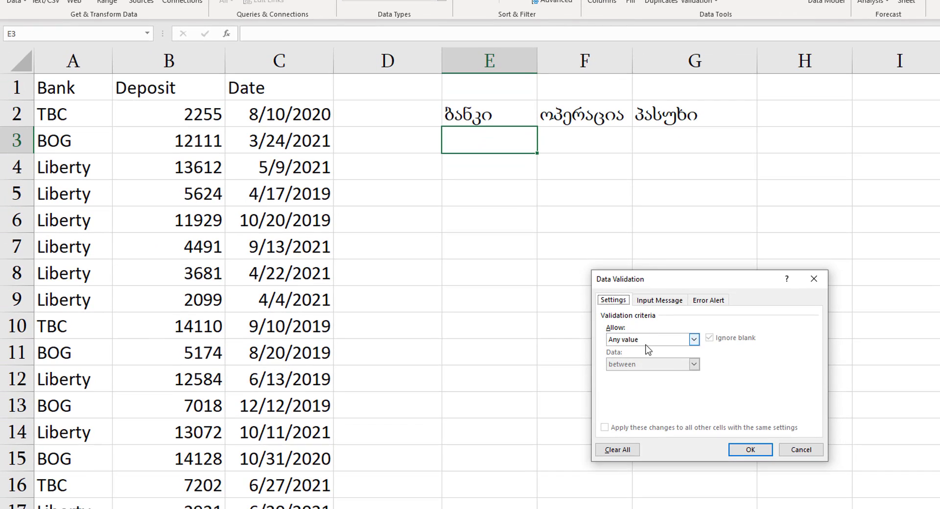
click(646, 343)
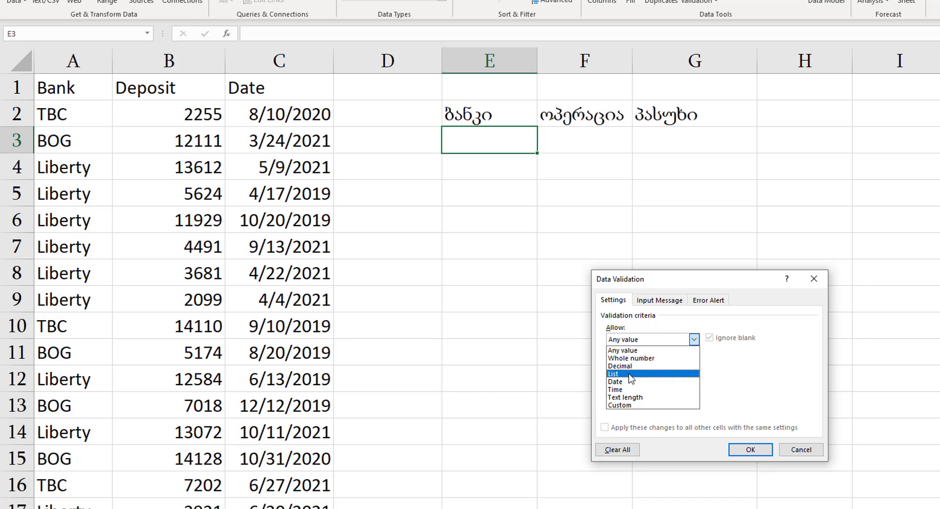
click(634, 380)
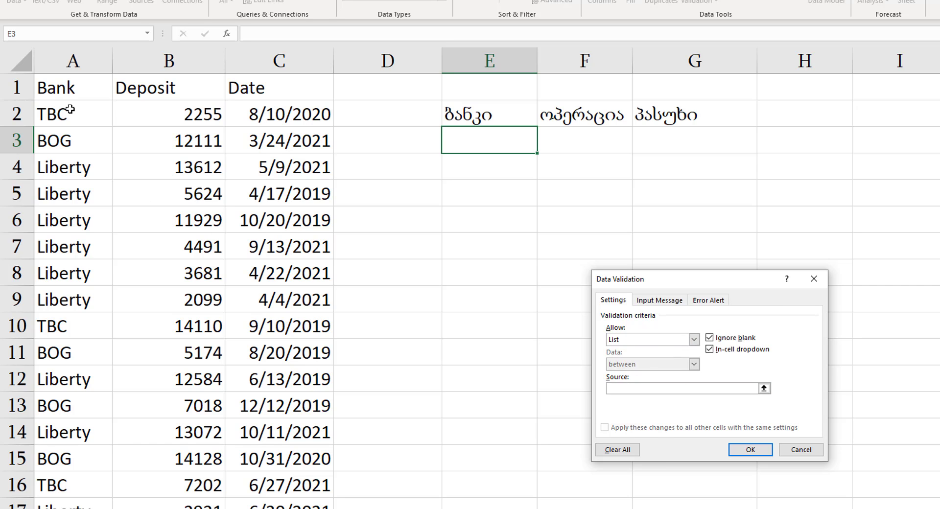
drag(72, 113, 74, 167)
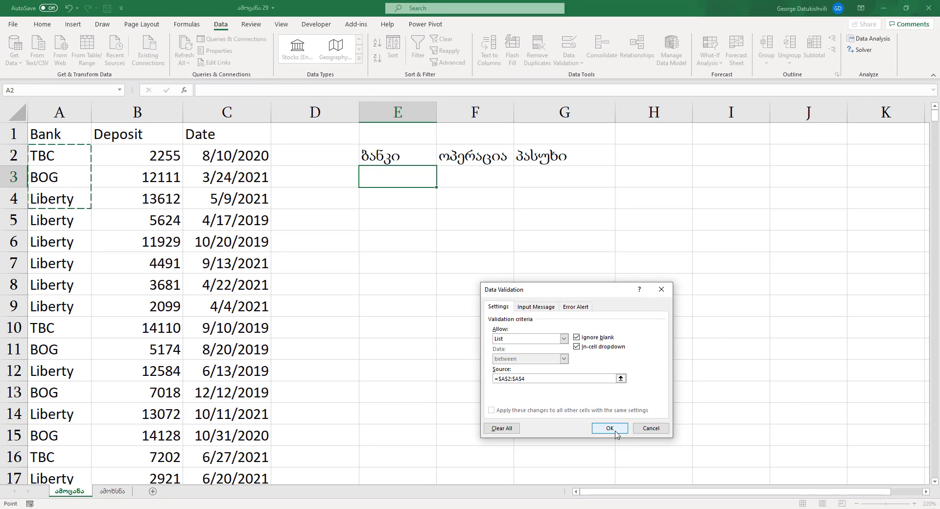
click(609, 429)
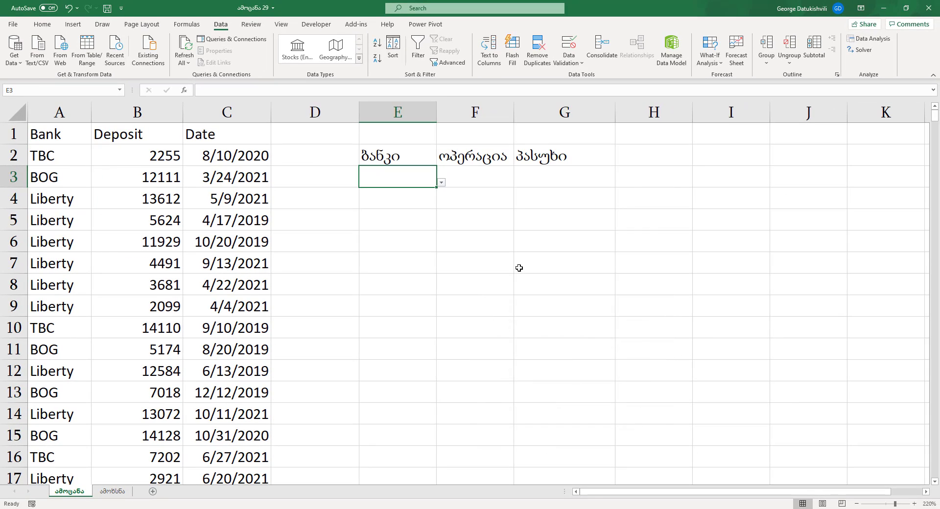
Step: Add a list data validation to cell F3 with the source საშუალო,ჯამი,რაოდენობა and check its in-cell dropdown
click(496, 179)
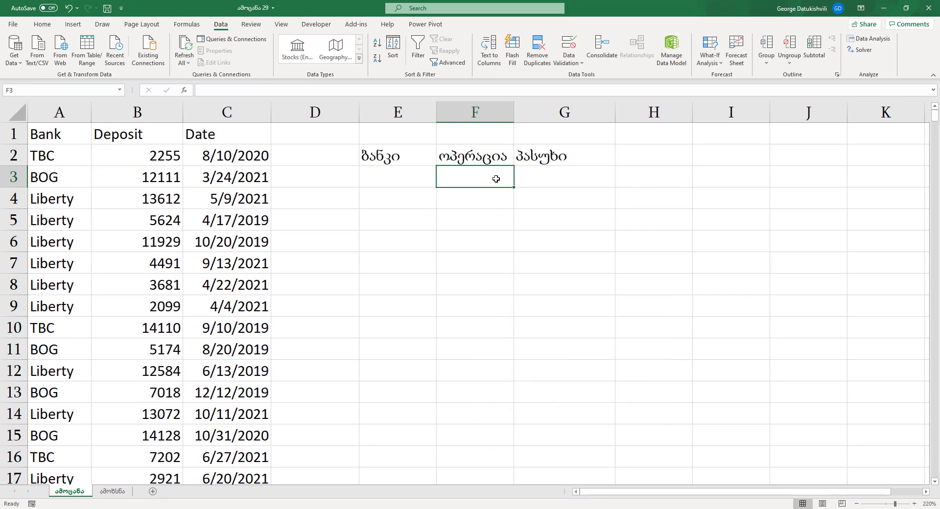
click(571, 61)
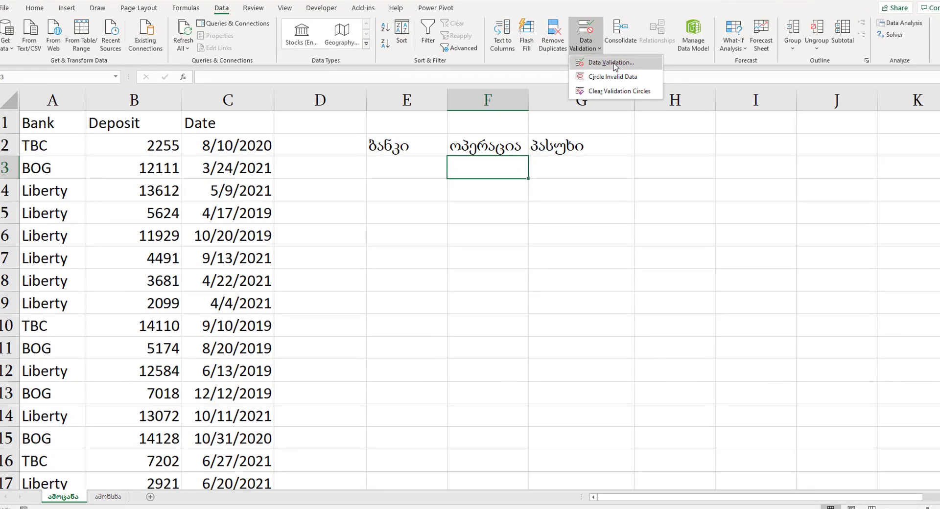
click(593, 77)
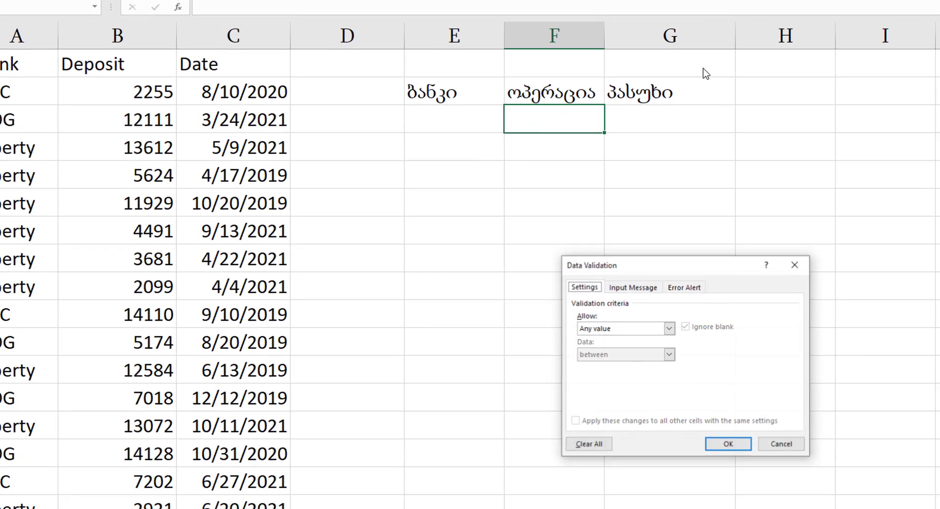
click(631, 328)
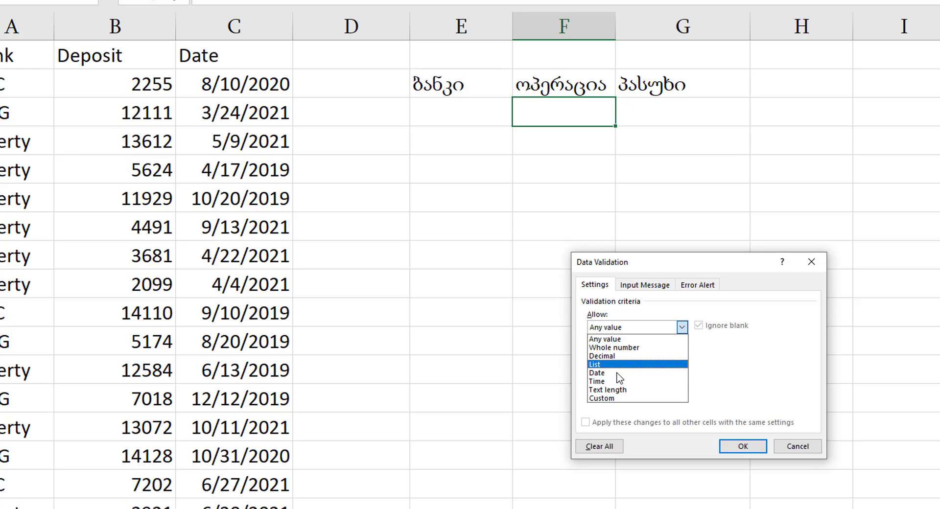
click(617, 365)
click(621, 380)
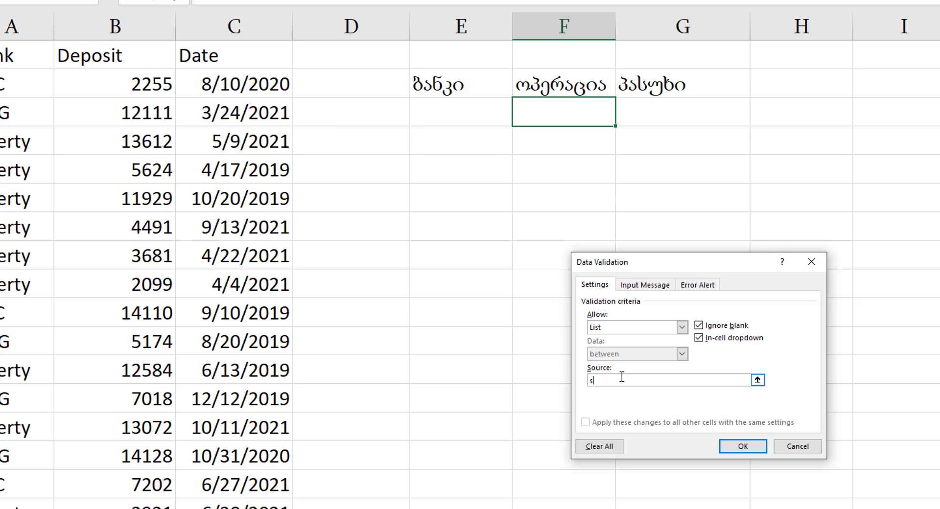
text(საშუალო,ჯამი,რაოდენო)
text(ბა)
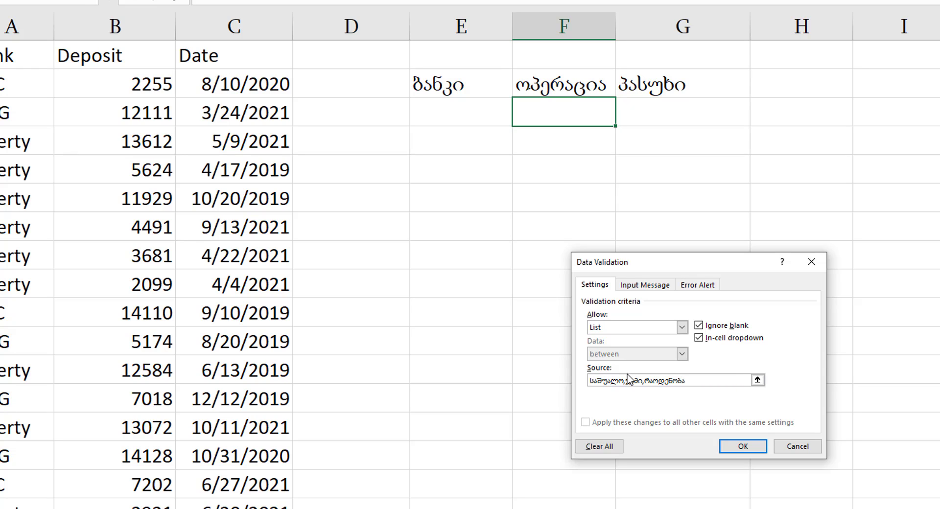
click(742, 445)
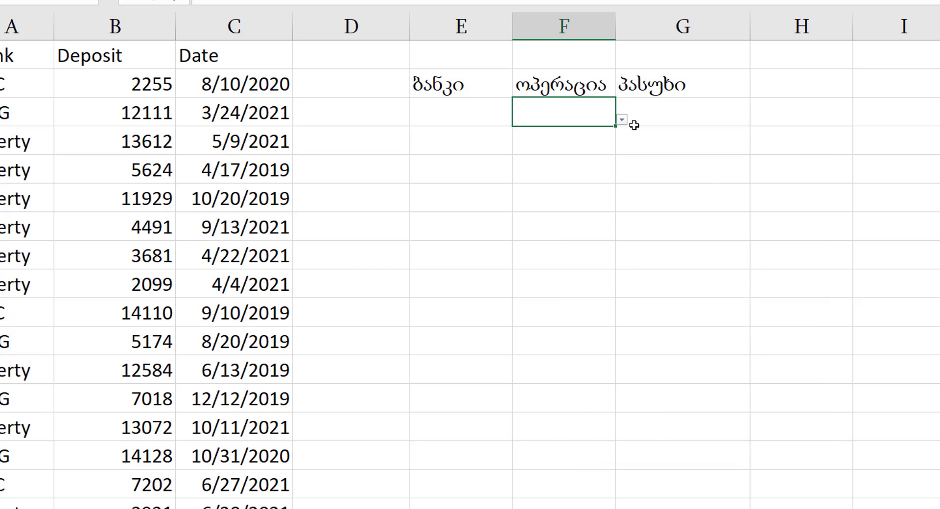
click(622, 120)
click(621, 120)
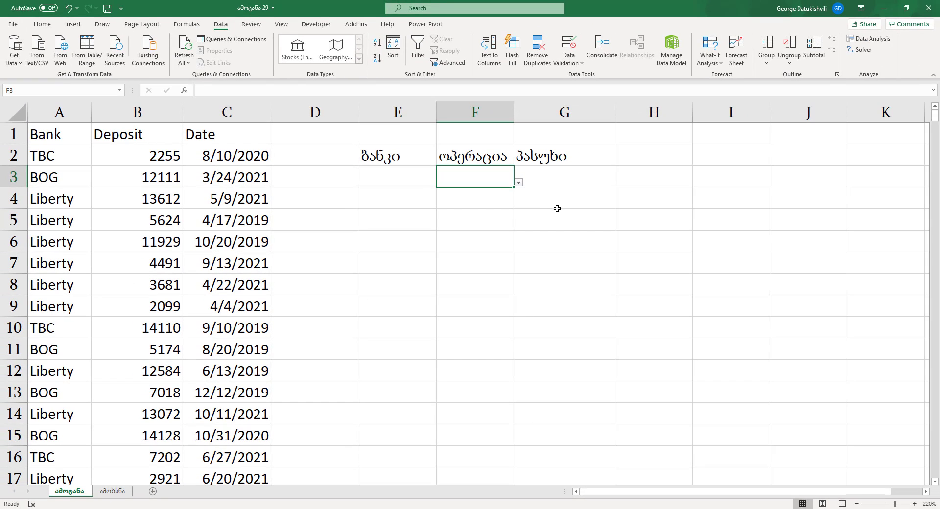
Step: Enter an AVERAGEIF formula in cell G4 with range A:A, criteria E3 and average range B:B
click(572, 180)
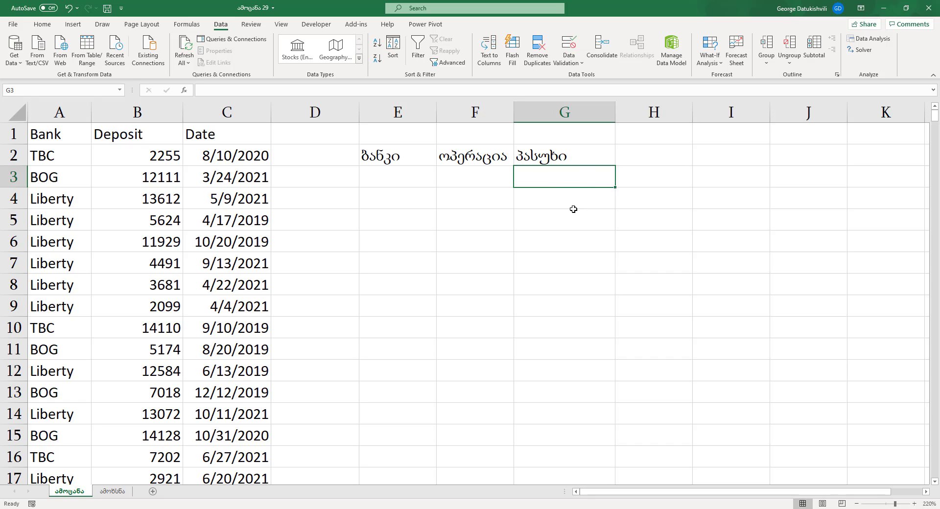
click(573, 202)
text(=)
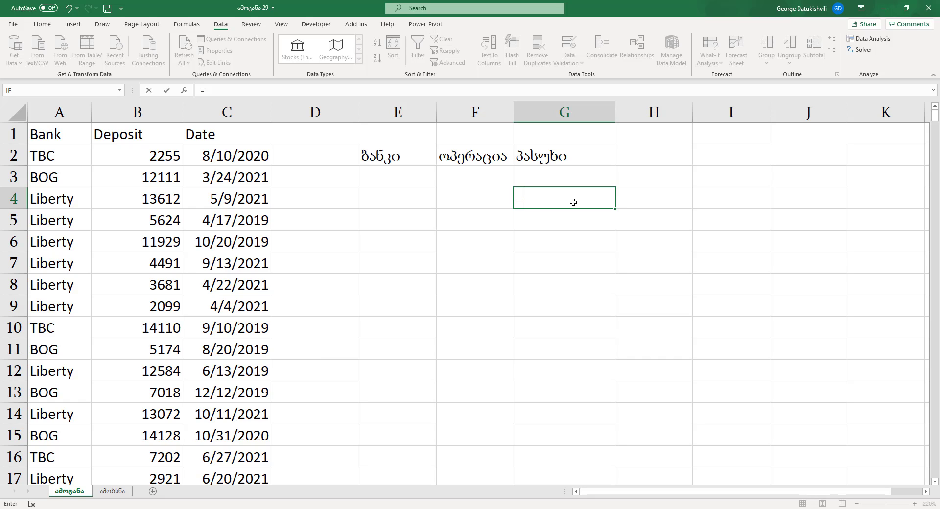
text(ave)
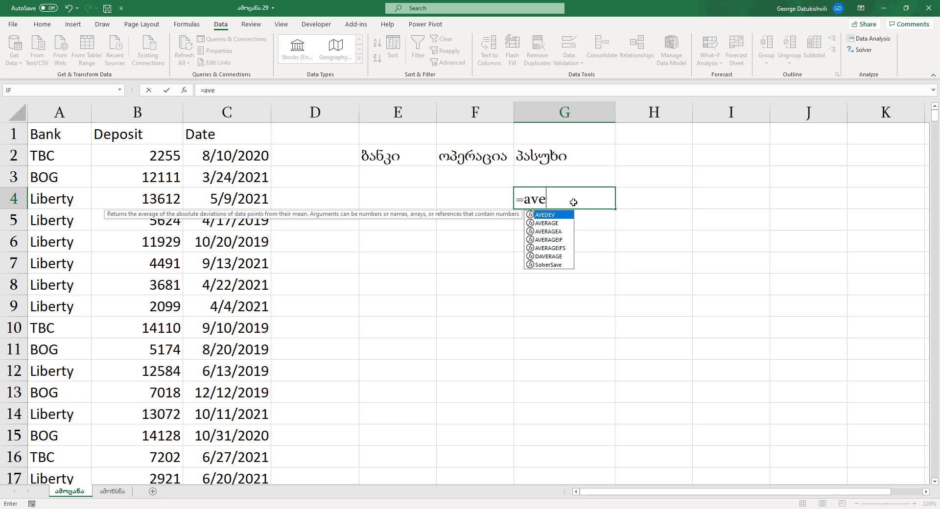
key(Down)
key(Down)
key(Down)
key(Down)
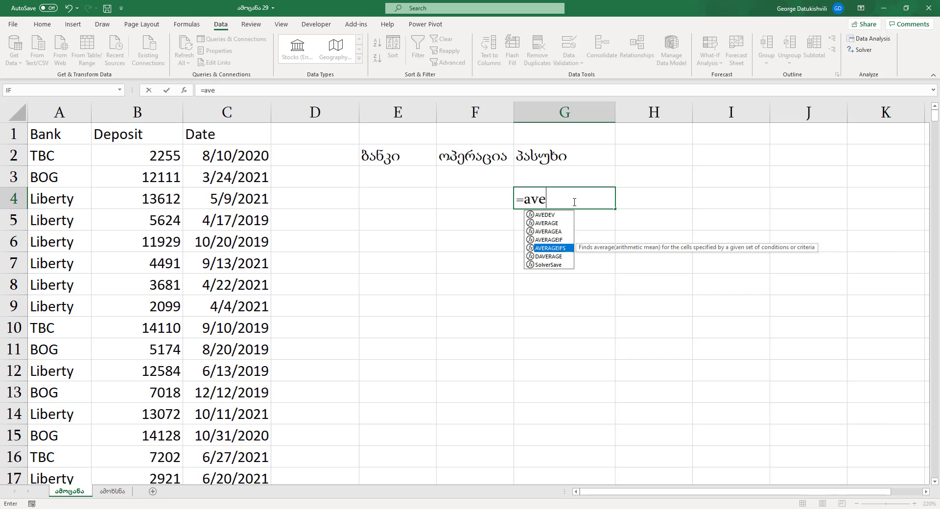
key(Up)
key(Tab)
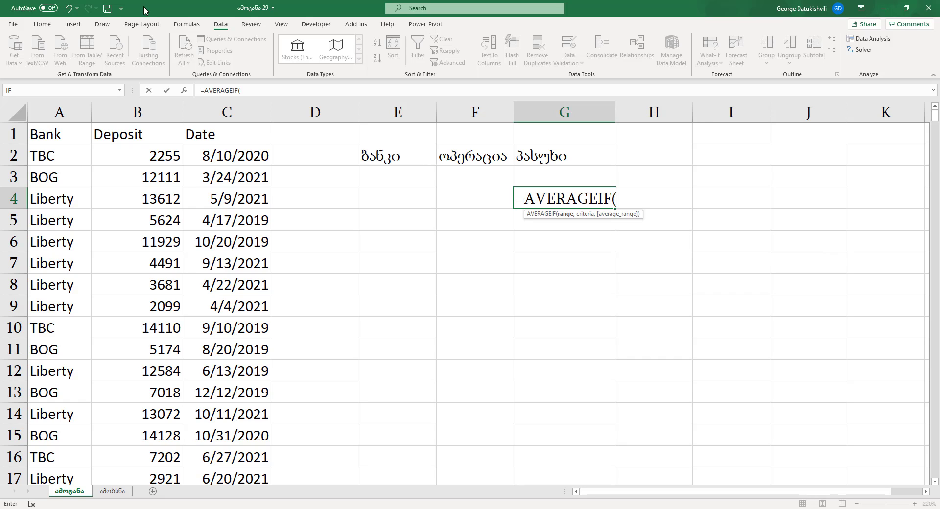
click(184, 90)
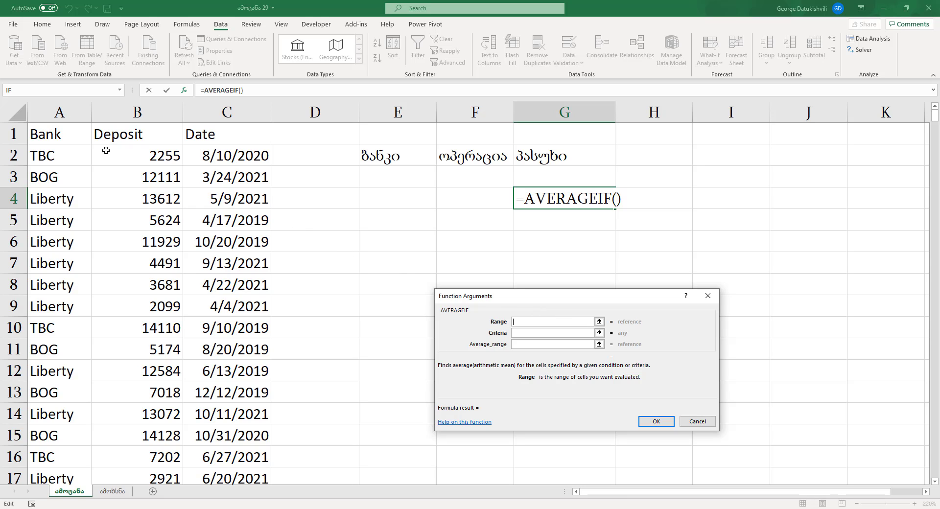
click(68, 113)
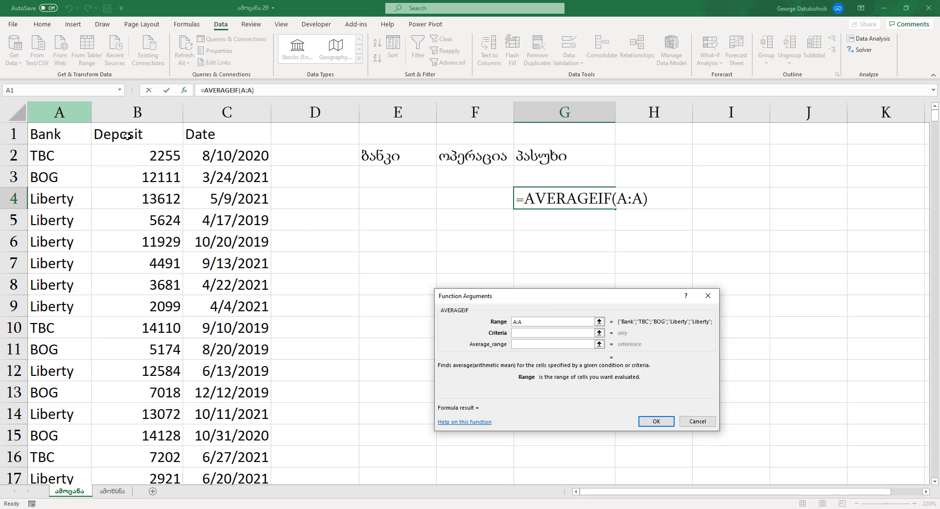
key(Tab)
click(403, 175)
key(Tab)
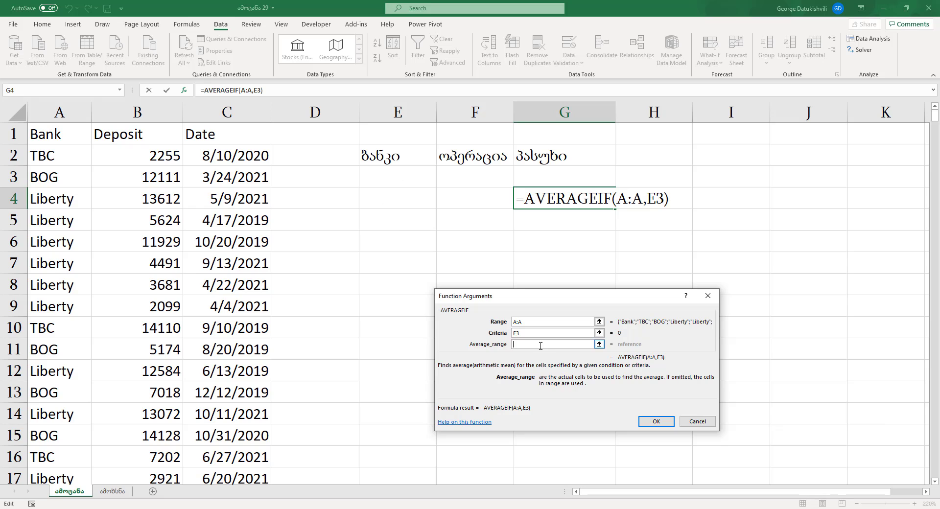
click(149, 114)
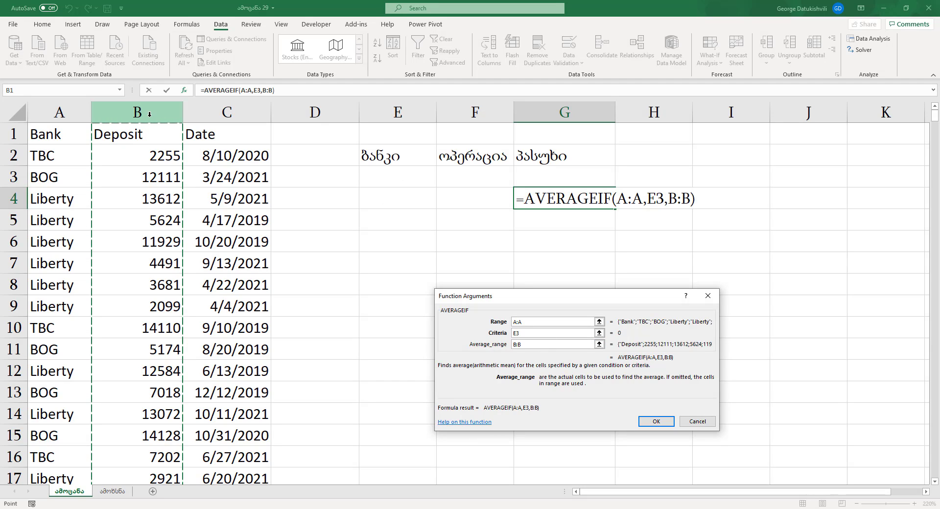
click(655, 421)
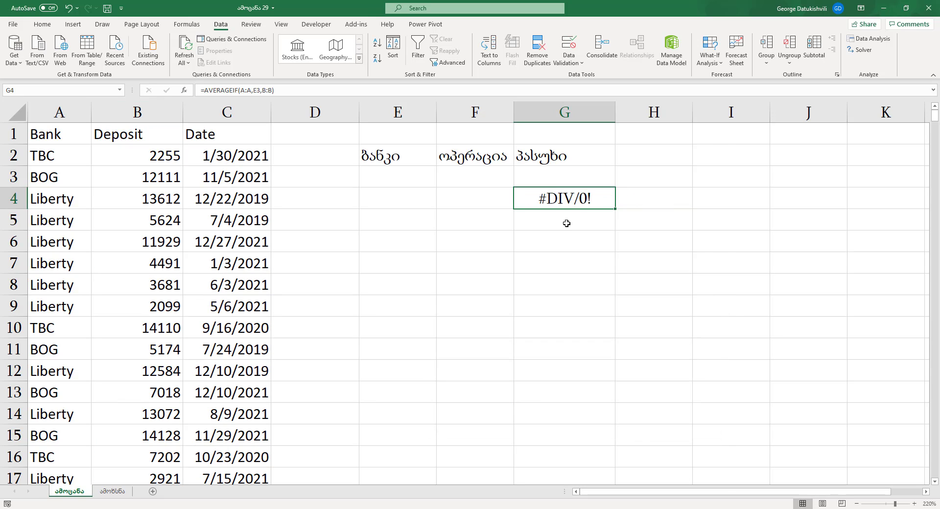
Step: Enter a SUMIF formula in cell G5 with range A:A, criteria E3 and sum range B:B
click(569, 223)
text(=sum)
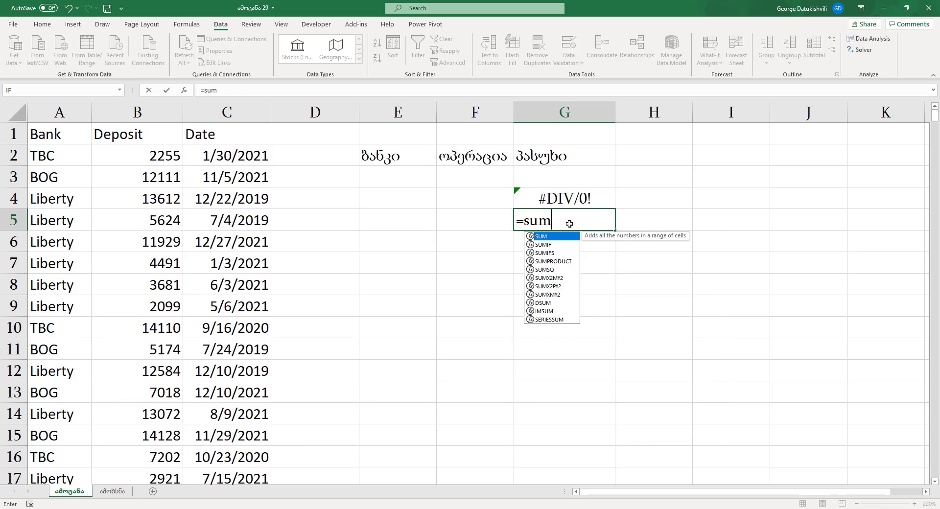
text(if)
key(Tab)
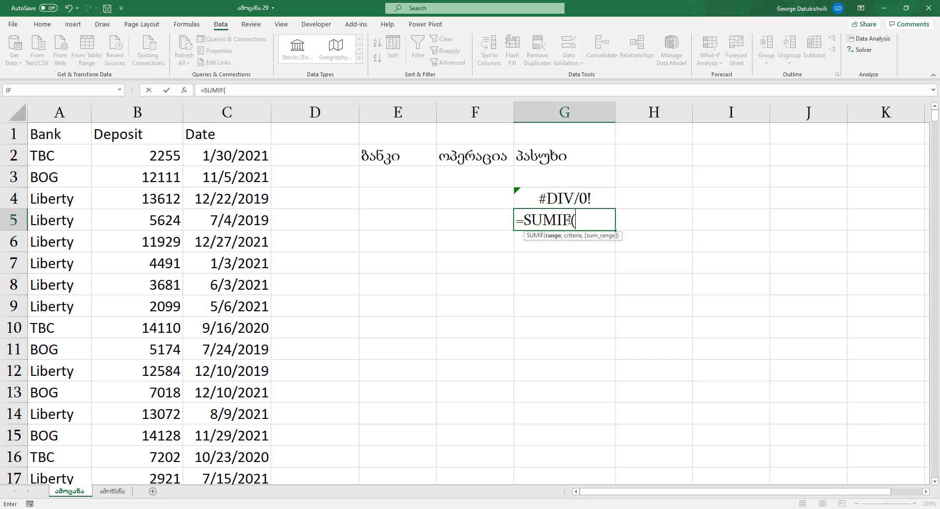
click(184, 91)
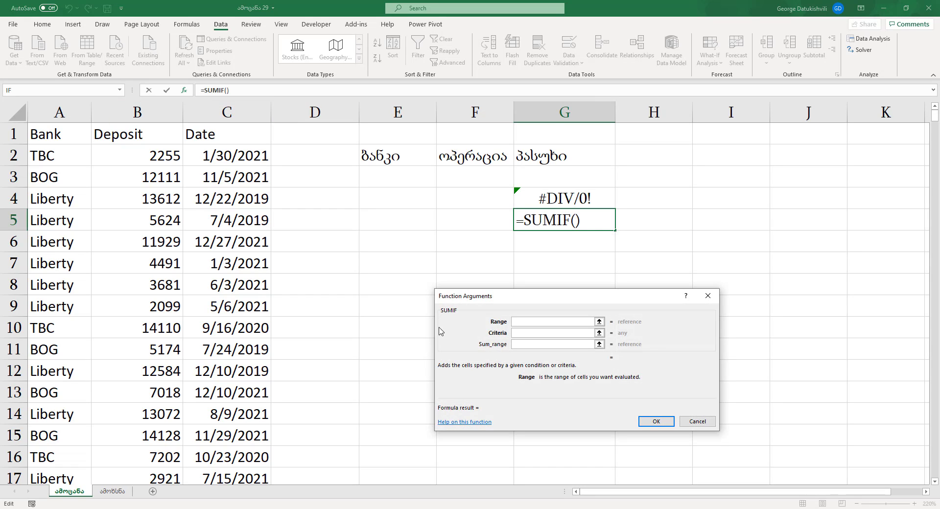
click(58, 112)
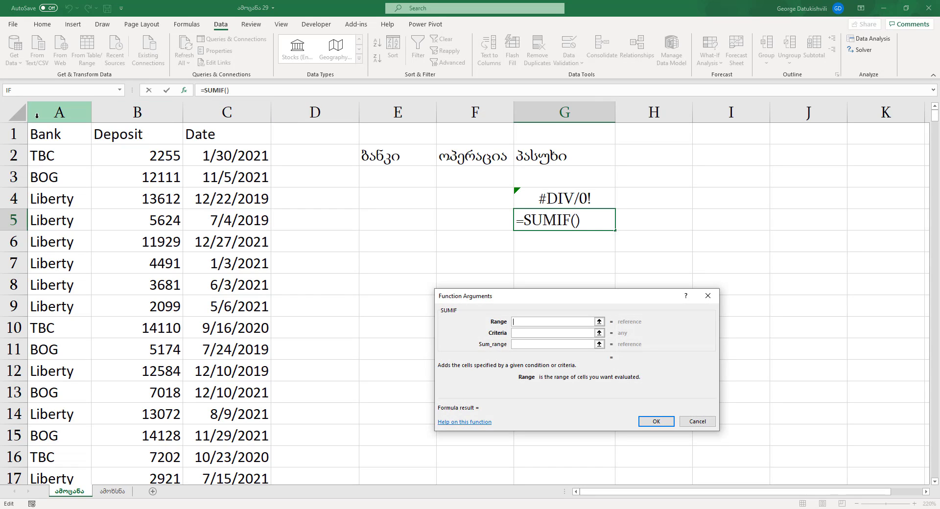
key(Tab)
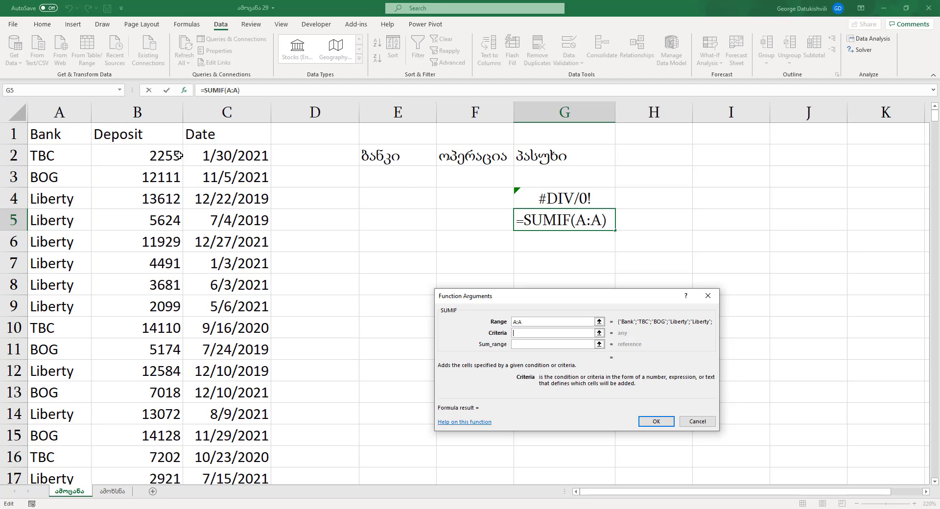
click(403, 177)
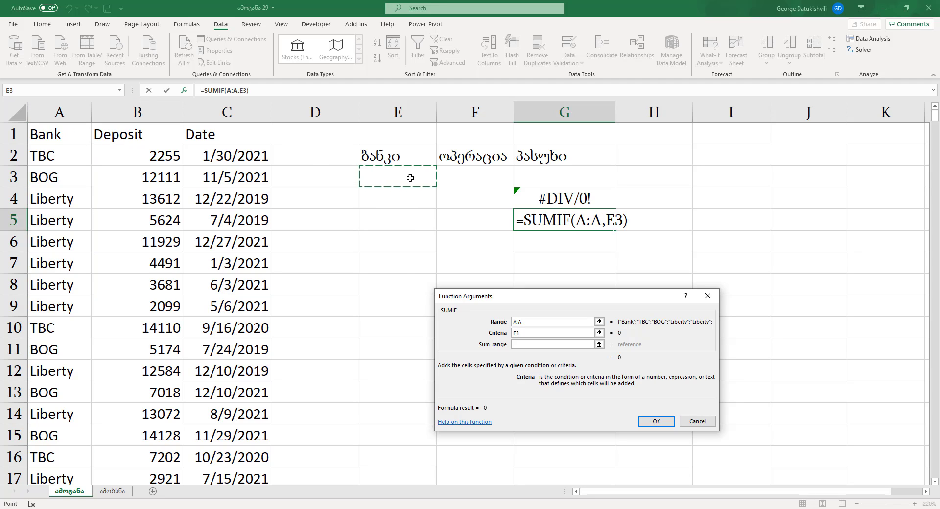
key(Tab)
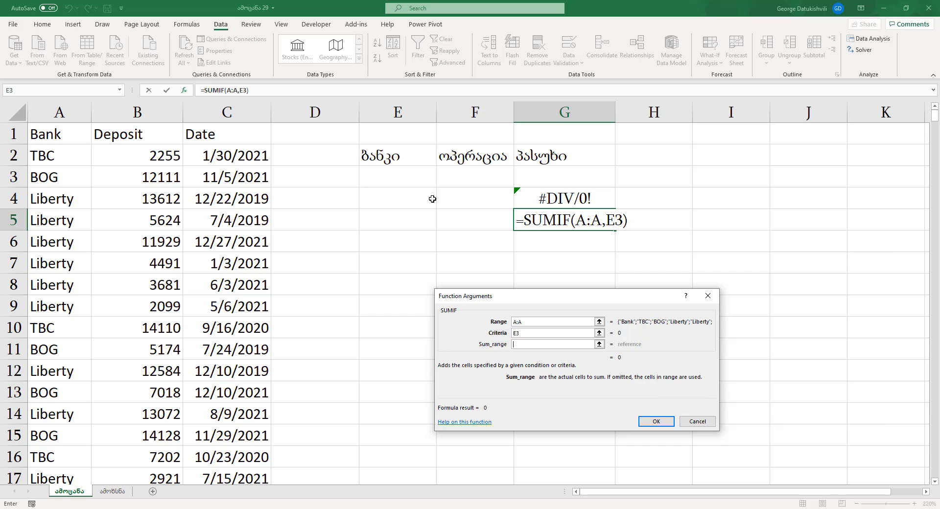
click(149, 116)
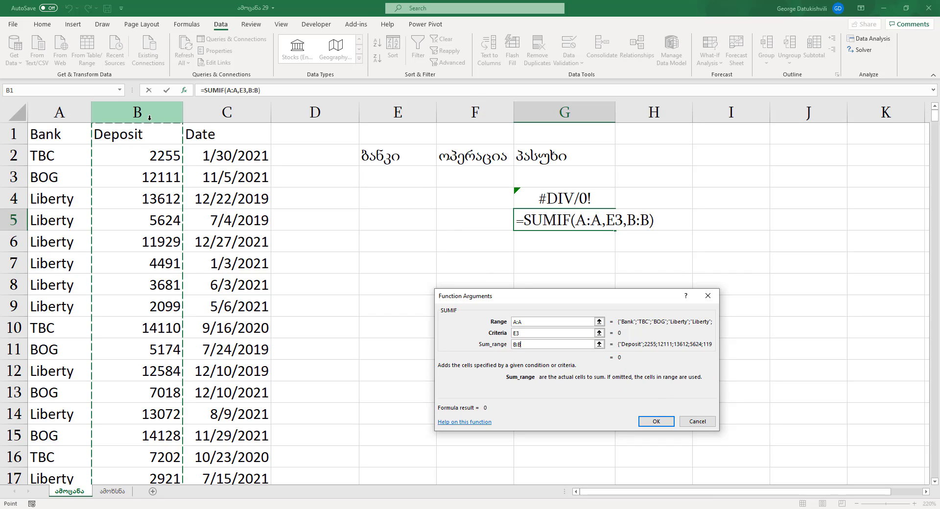
click(656, 421)
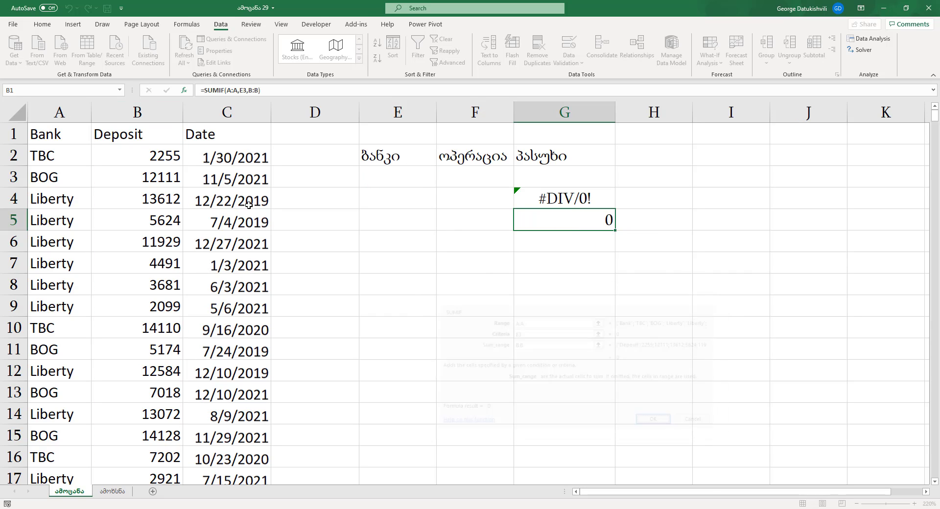
Step: Inspect the AVERAGEIF formula in cell G4 without changing it
double_click(557, 198)
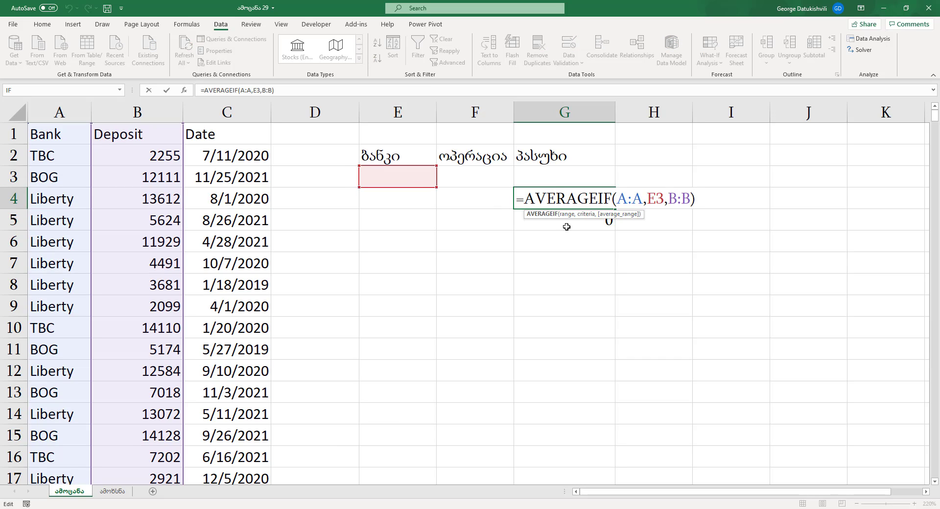
key(Return)
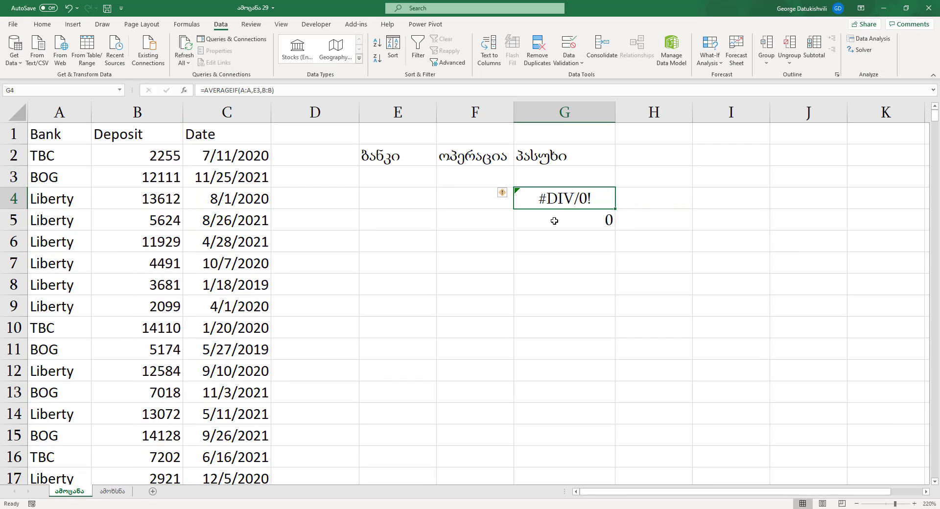
key(F2)
key(Escape)
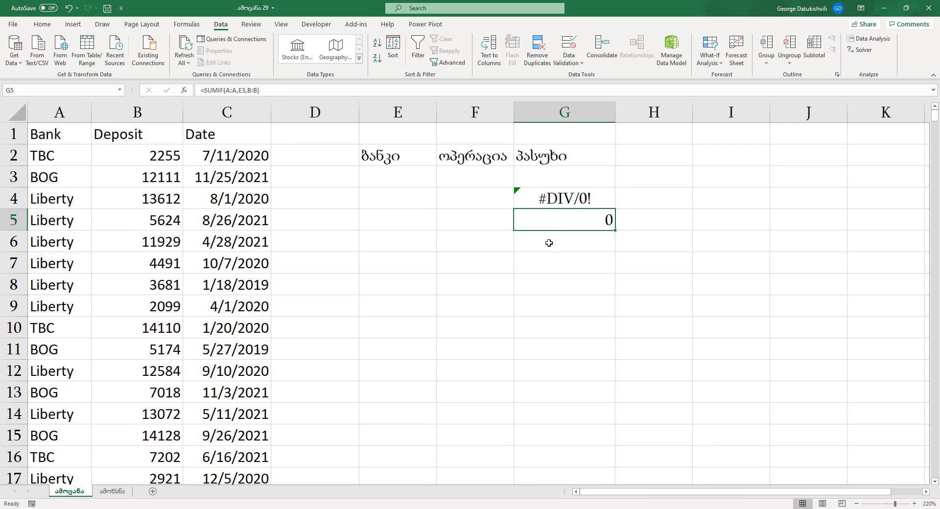
Step: Enter a COUNTIF formula in cell G6 with range A:A and criteria E3
click(549, 242)
text(=countif)
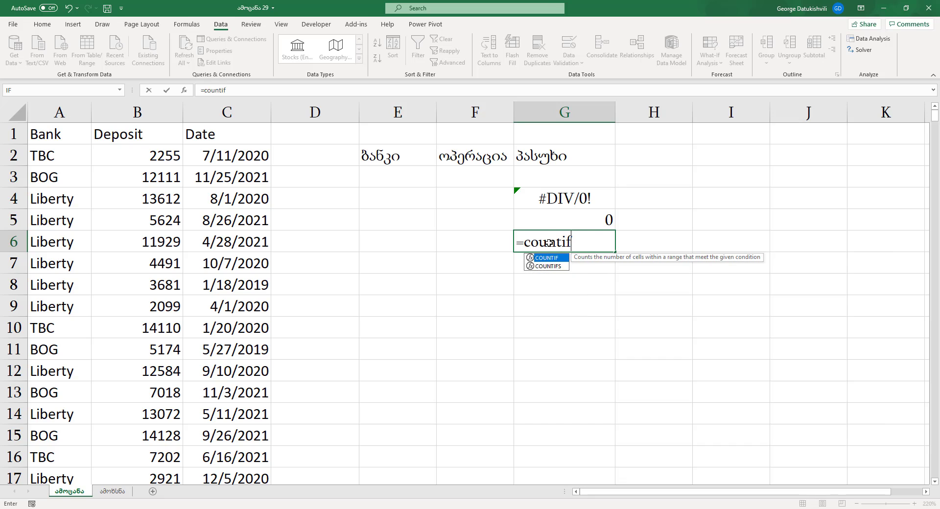
key(Tab)
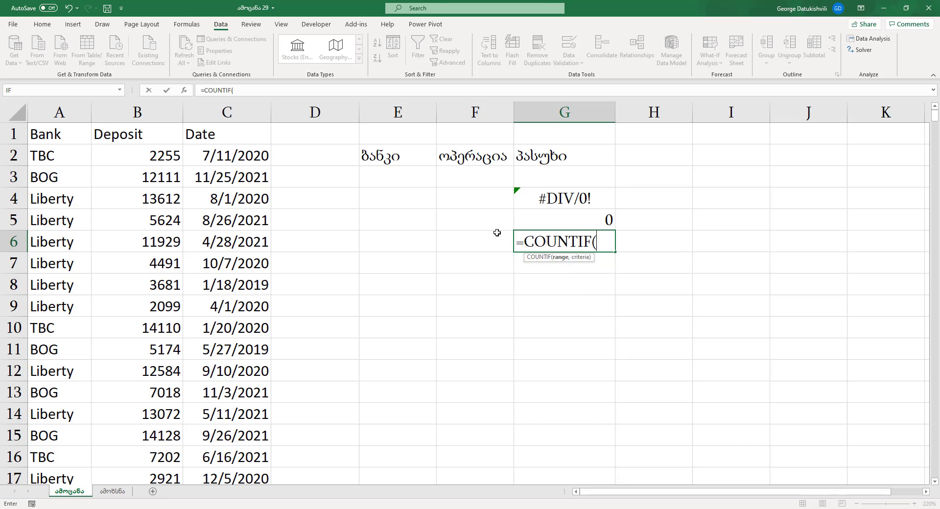
click(183, 90)
click(75, 111)
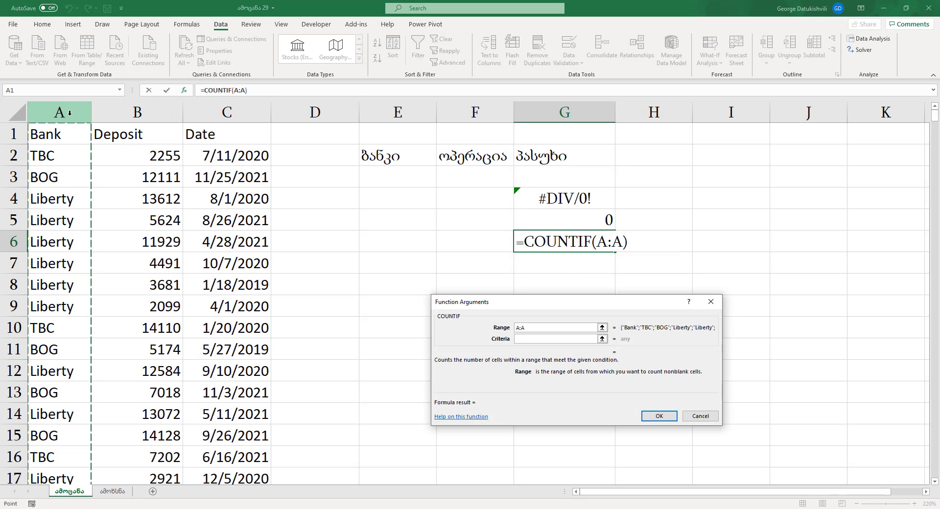
key(Tab)
click(393, 172)
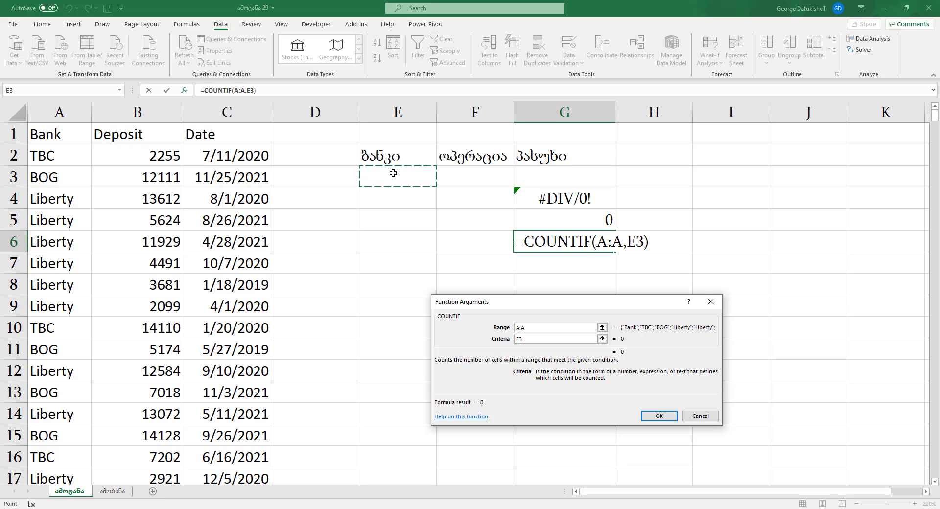
key(Return)
Step: Start a SWITCH formula in cell G3 with expression F3 and the values საშუალო, ჯამი and რაოდენობა, leaving the results empty
click(540, 178)
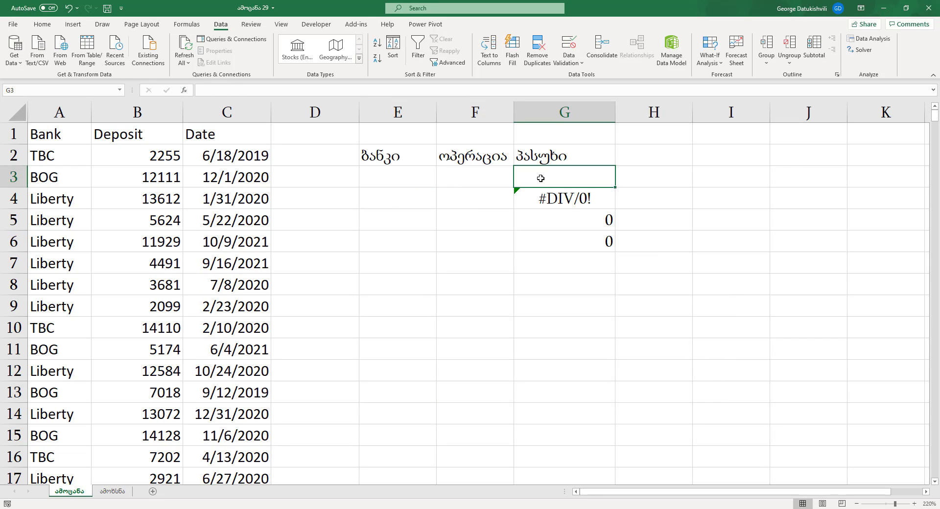
text(=sw)
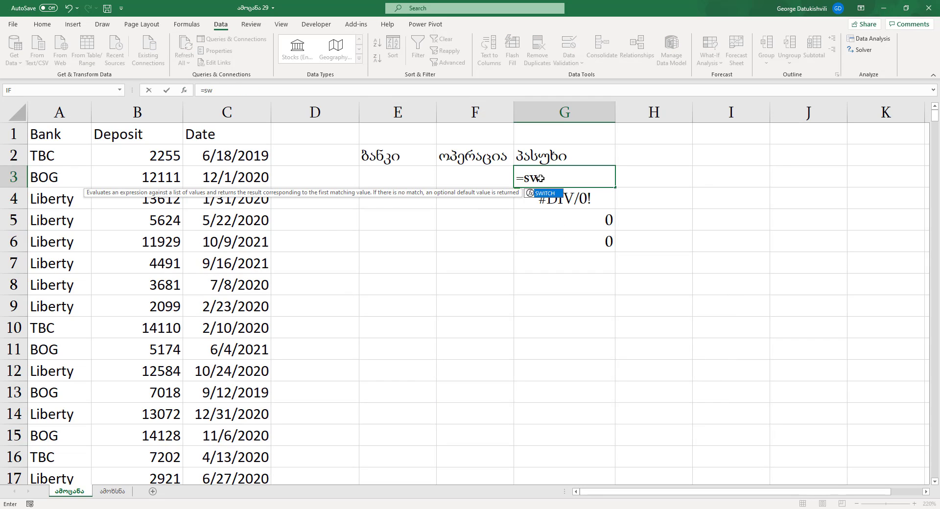
key(Tab)
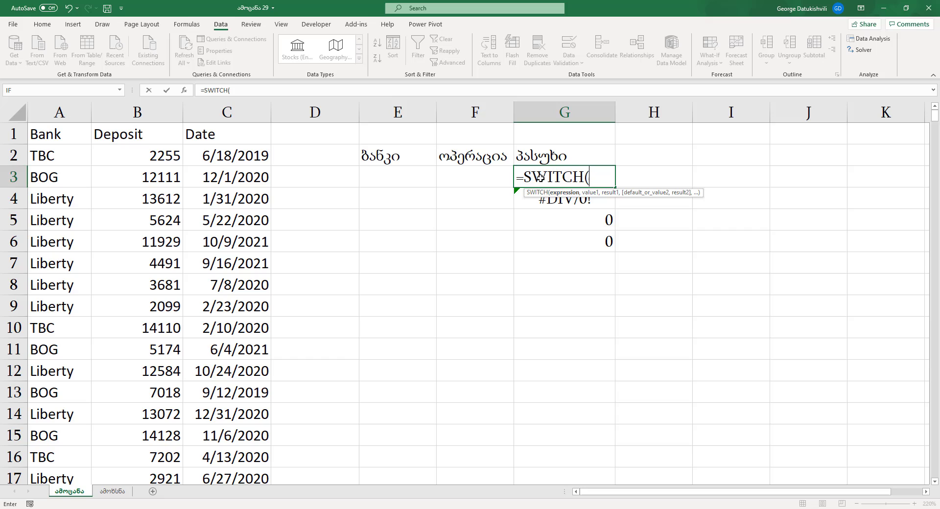
click(184, 90)
click(479, 175)
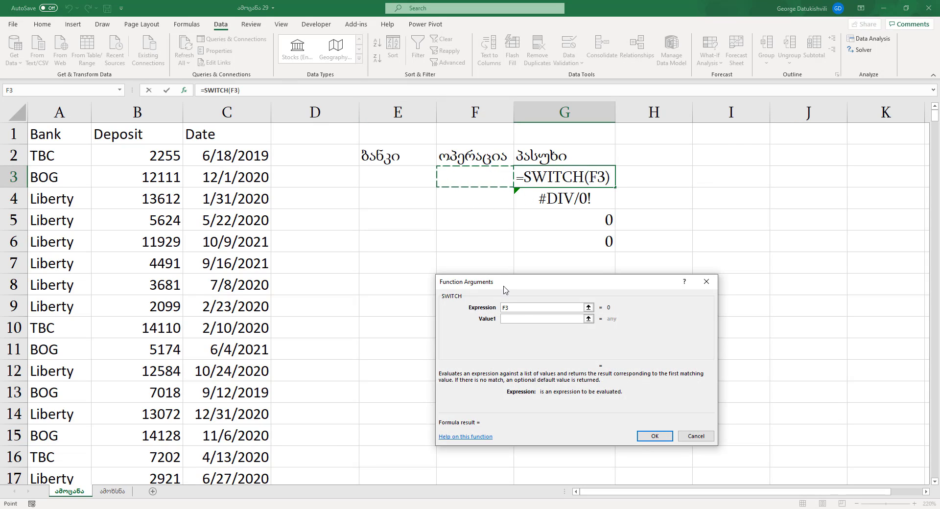
click(516, 320)
text(საშუალო)
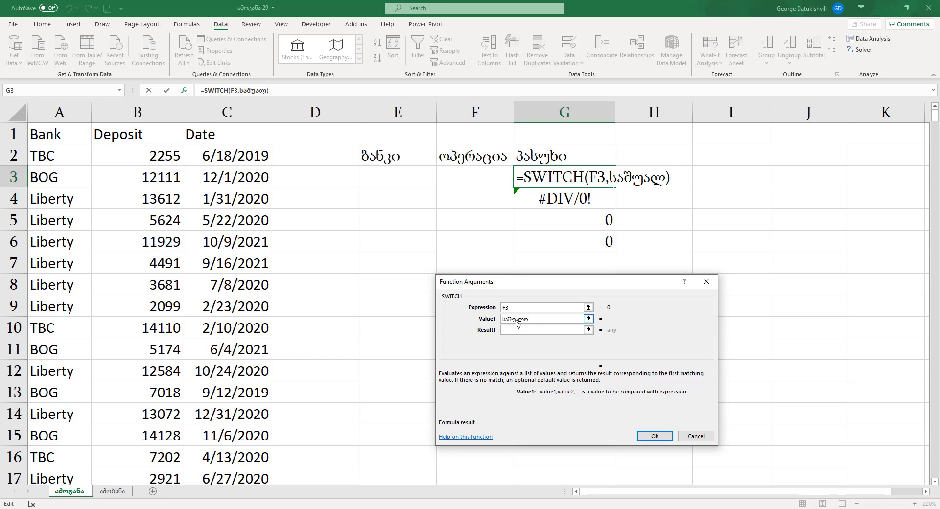
key(Tab)
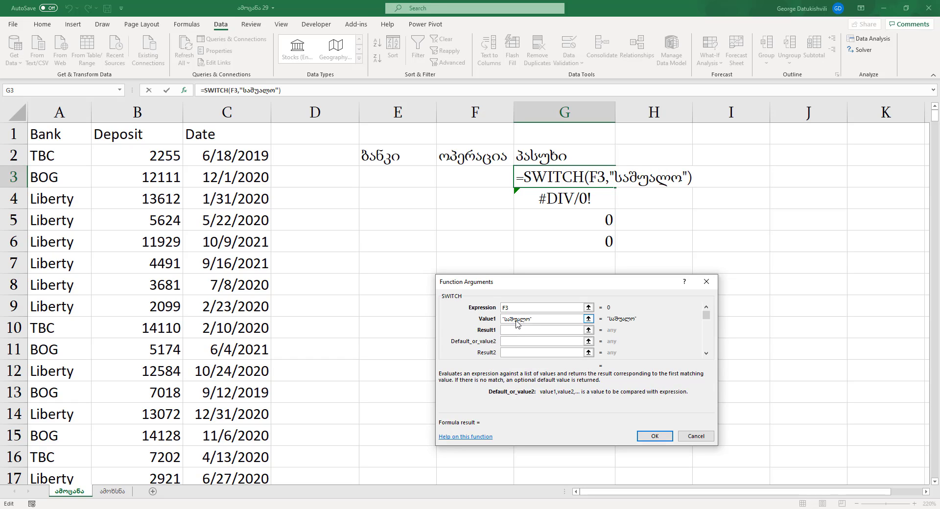
text(ჯამი)
key(Tab)
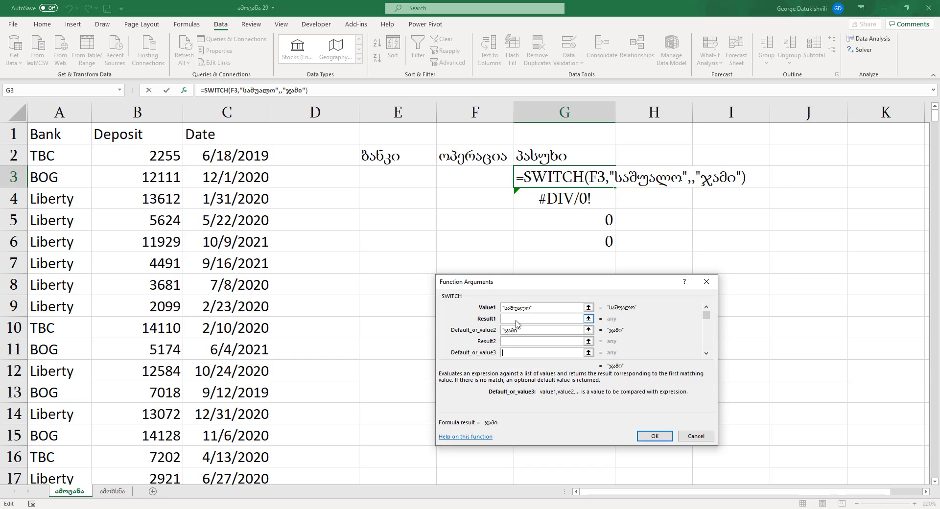
text(რაოდენობა)
Step: Set the SWITCH results to G4 for საშუალო, G5 for ჯამი and G6 for რაოდენობა, and complete the formula
key(shift+Tab)
key(shift+Tab)
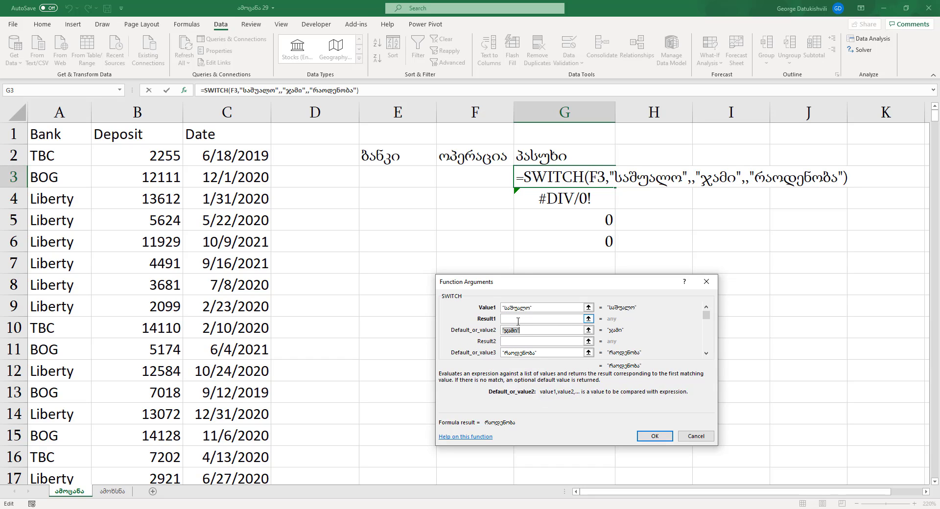
key(shift+Tab)
key(shift+Tab)
key(shift+Tab)
click(511, 329)
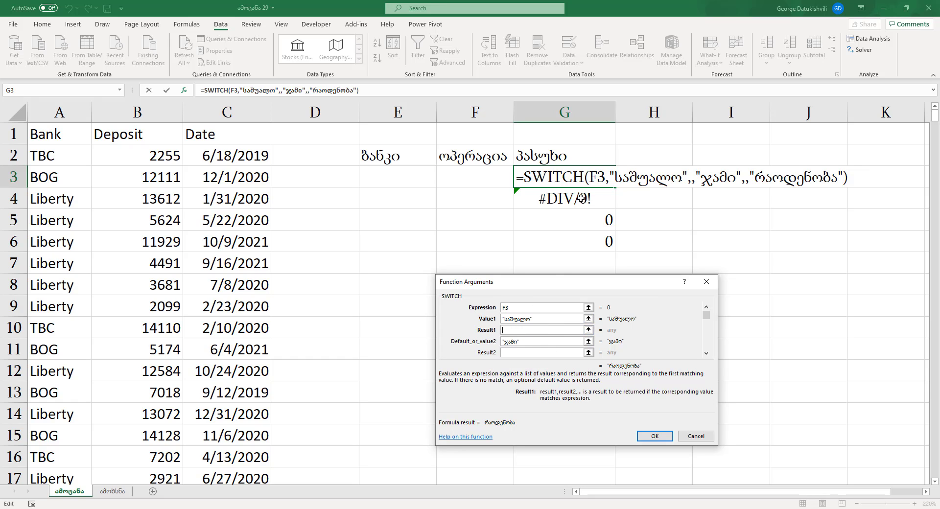
click(581, 198)
key(Tab)
key(Tab)
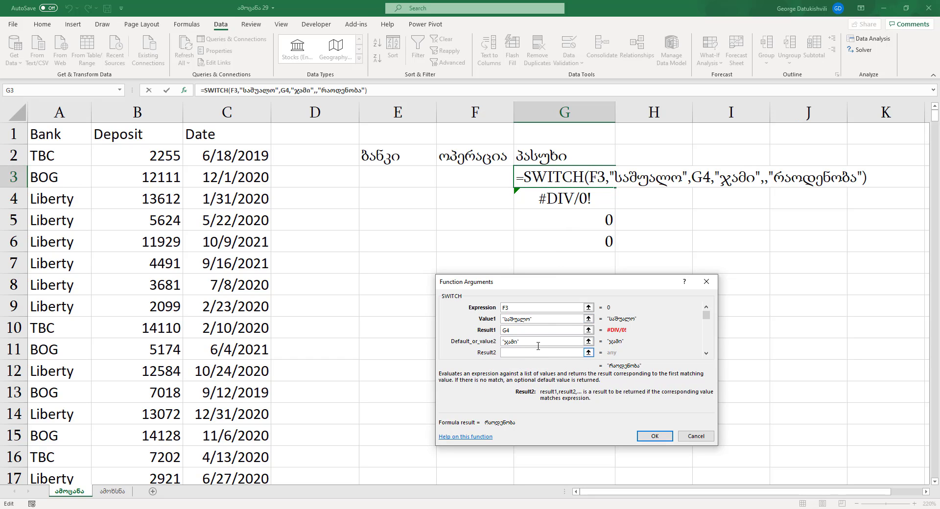
click(584, 220)
key(Tab)
key(Tab)
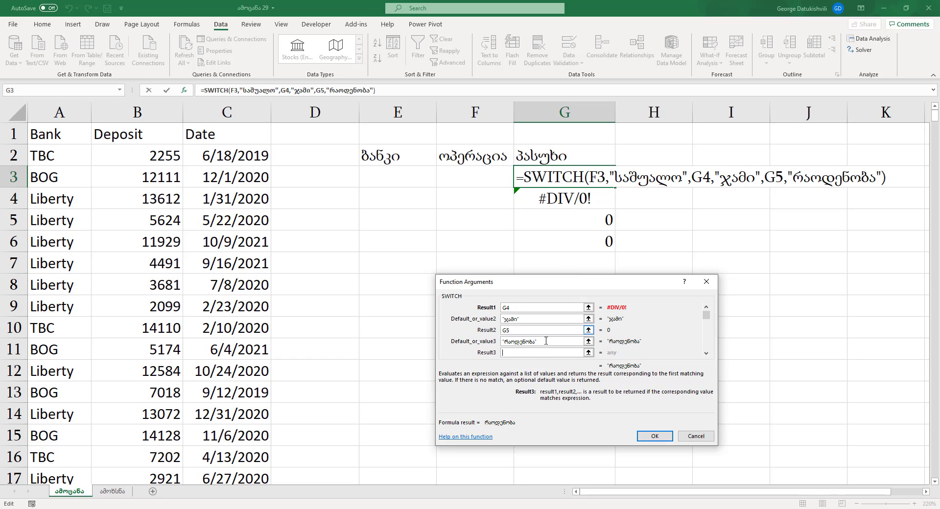
click(579, 244)
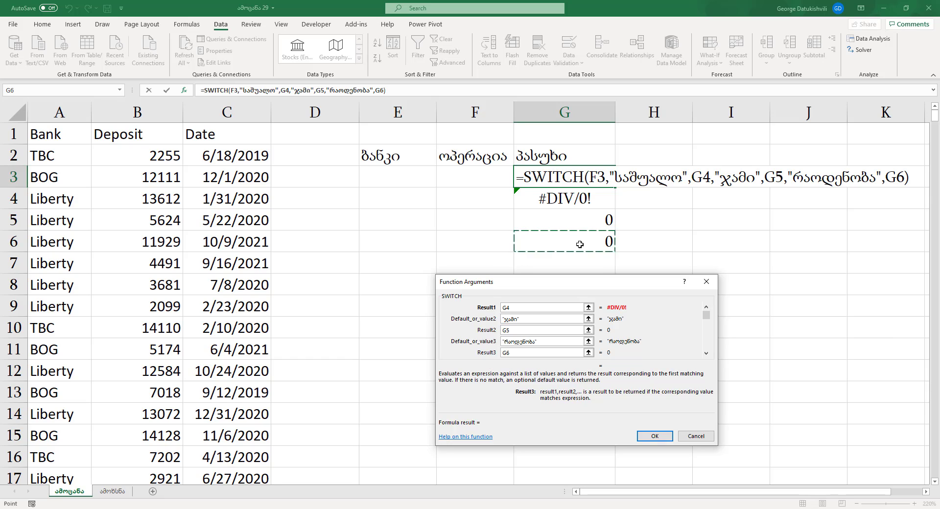
key(Return)
Step: Replace the G4 reference in cell G3's SWITCH formula with AVERAGEIF(A:A,E3,B:B) copied from cell G4
double_click(568, 198)
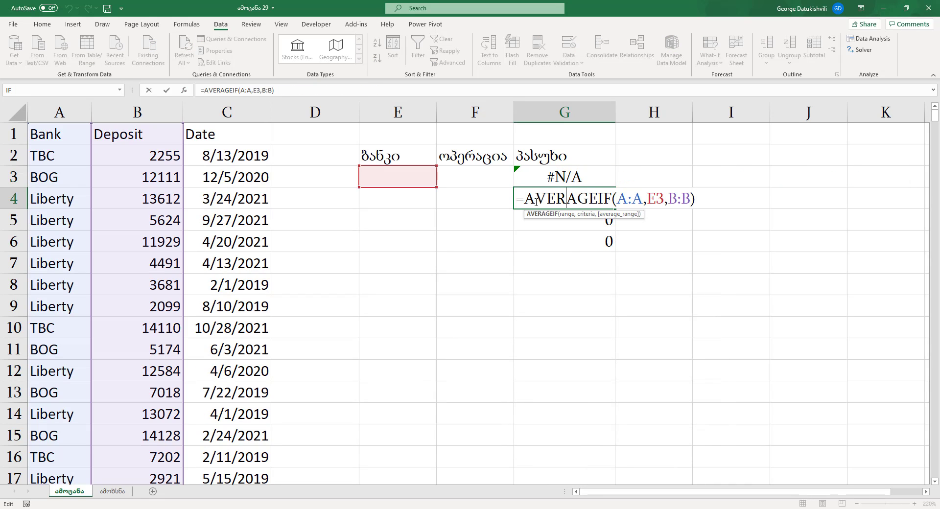
drag(525, 198, 795, 203)
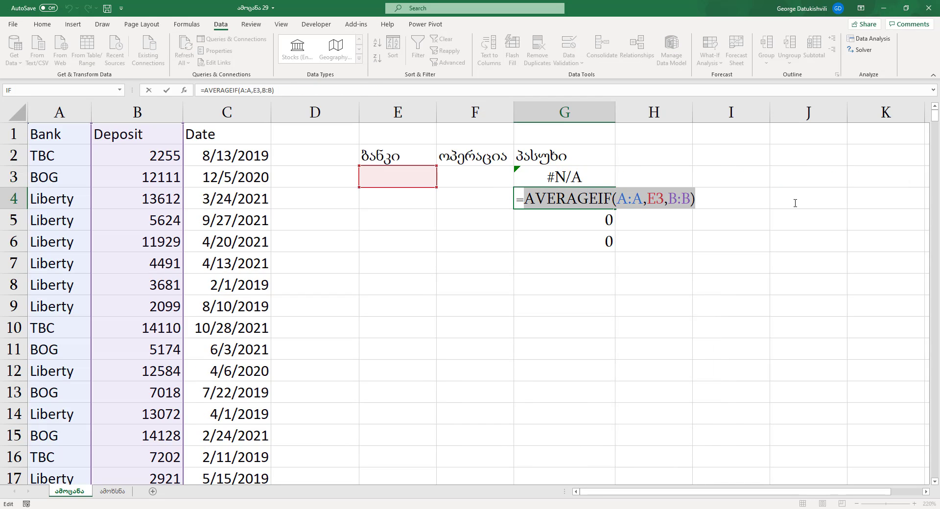
key(Escape)
double_click(578, 168)
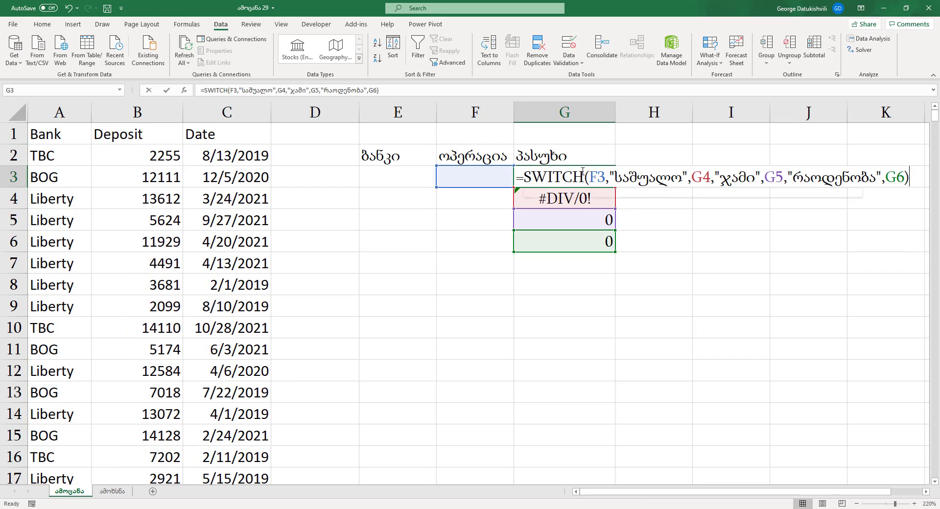
double_click(697, 178)
key(ctrl+v)
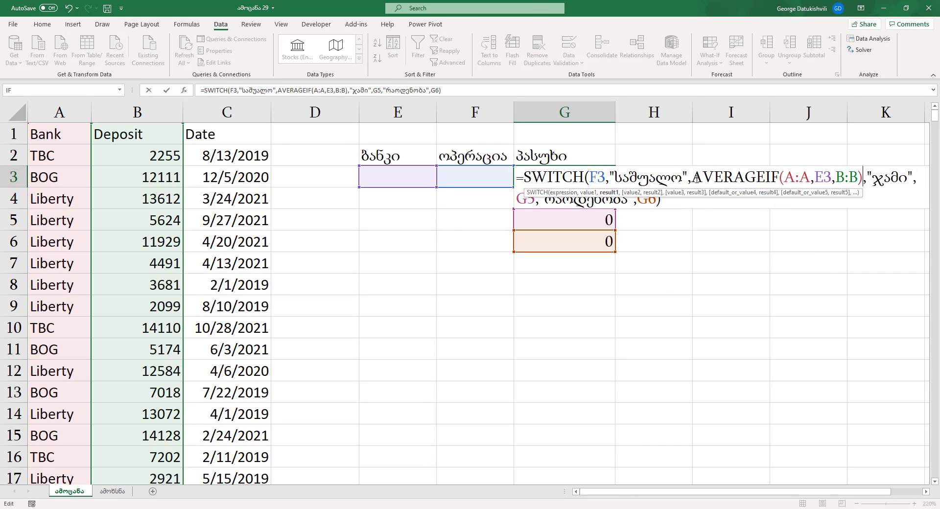
key(Return)
Step: Replace the G5 reference in cell G3's SWITCH formula with SUMIF(A:A,E3,B:B) copied from cell G5
click(587, 223)
double_click(587, 223)
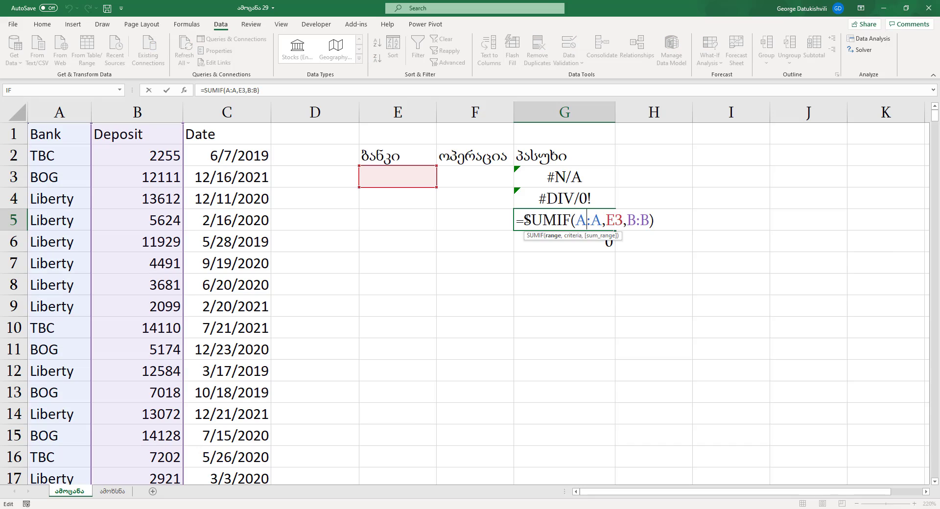
drag(525, 220, 722, 223)
key(ctrl+c)
key(Escape)
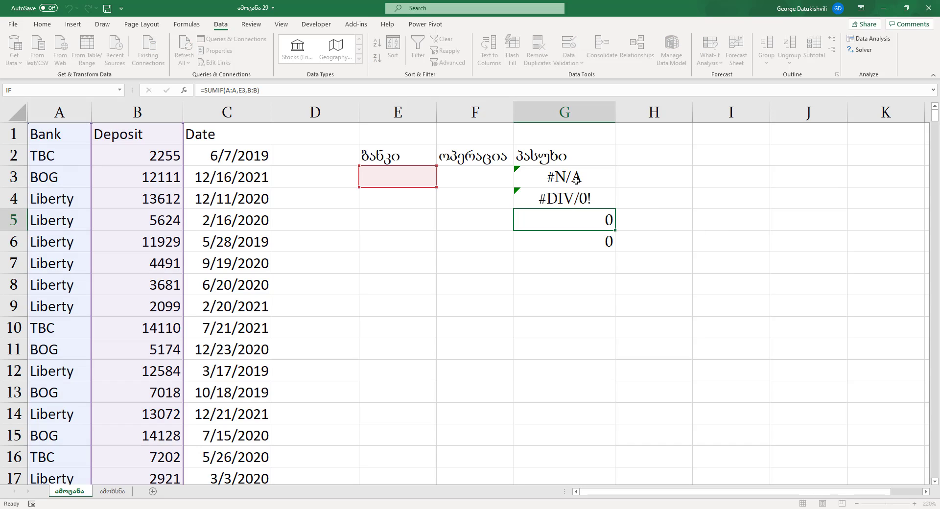
double_click(601, 181)
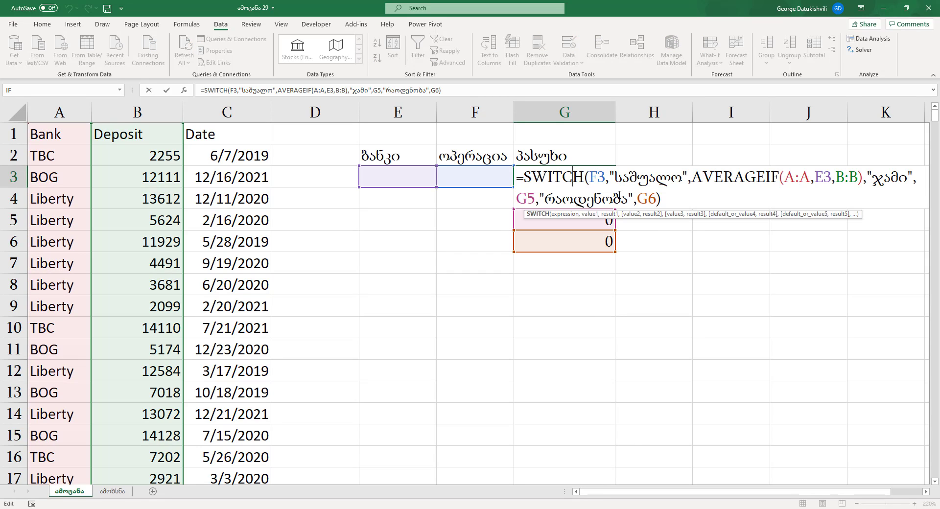
double_click(526, 199)
key(ctrl+v)
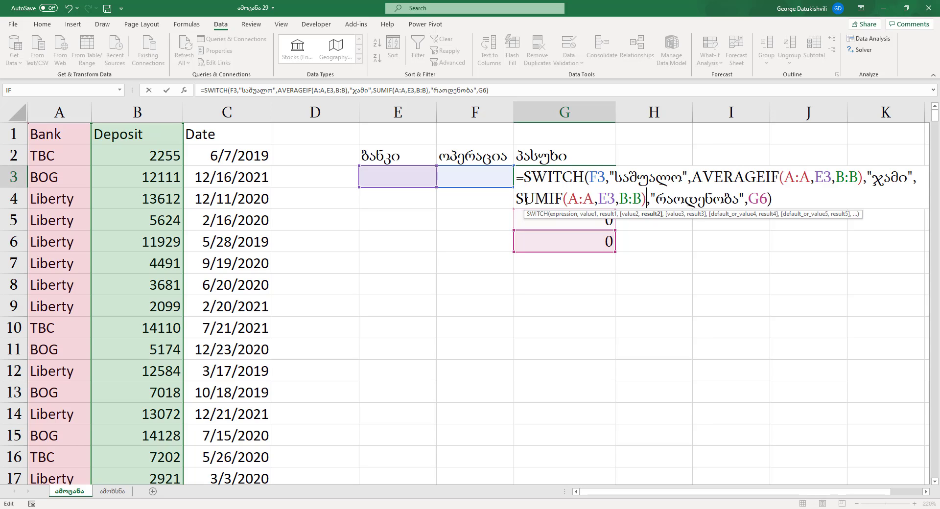
key(Return)
Step: Replace the G6 reference in cell G3's SWITCH formula with COUNTIF(A:A,E3) copied from G6, and clear the helper cells G4:G6
click(562, 233)
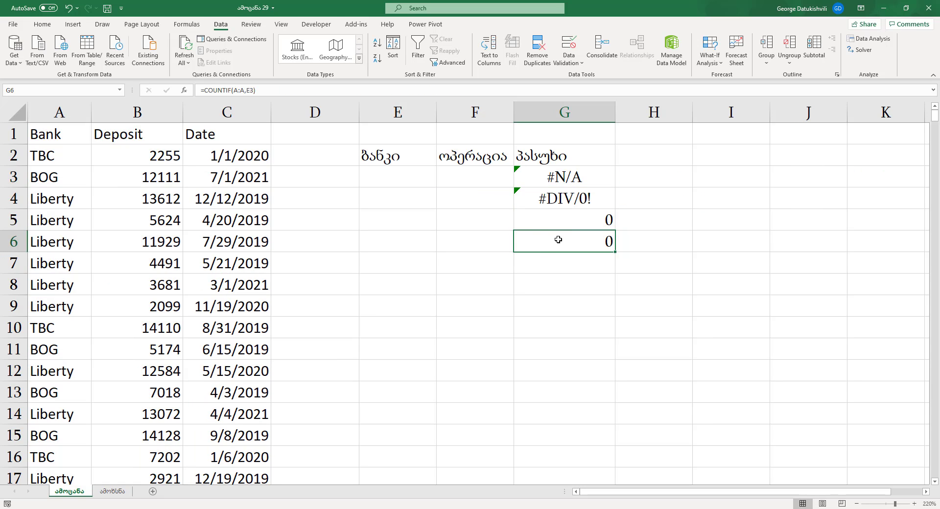
double_click(558, 239)
drag(525, 241, 719, 250)
key(ctrl+c)
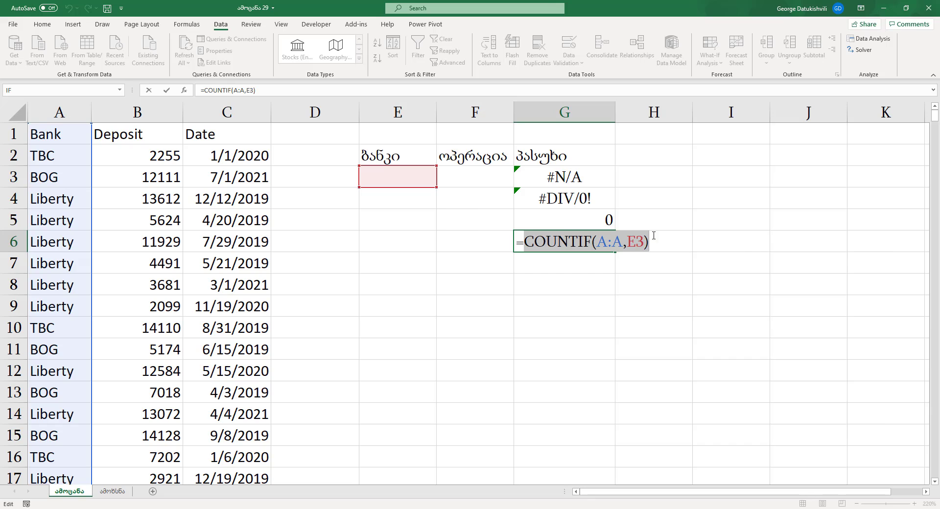
key(Escape)
double_click(571, 180)
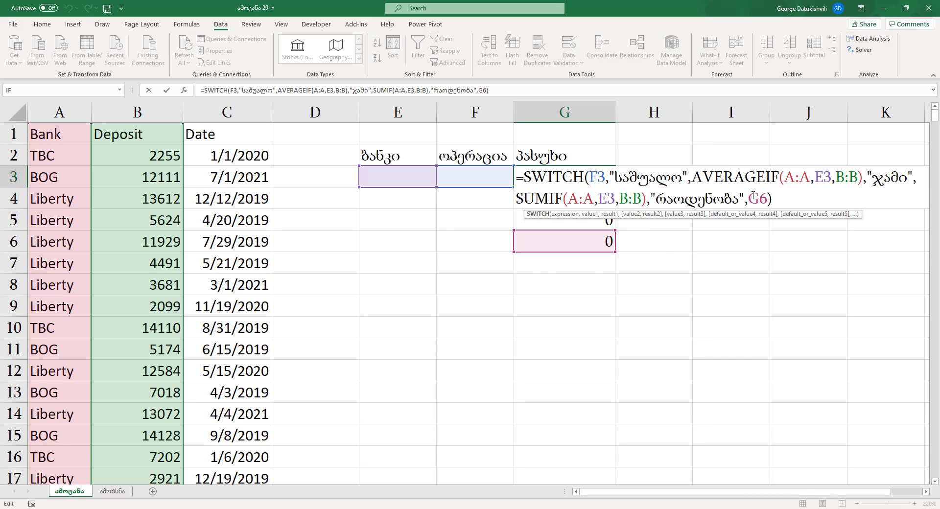
double_click(753, 197)
key(ctrl+v)
key(Return)
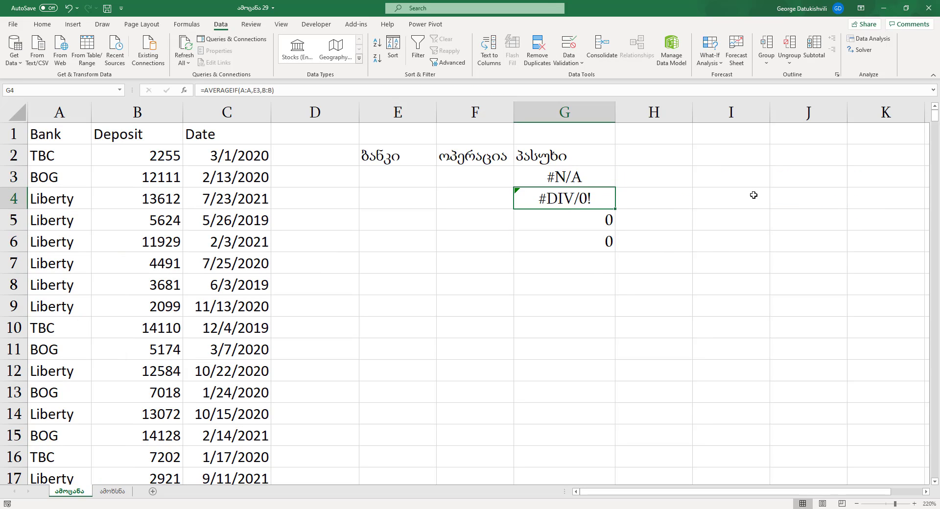
drag(590, 202, 594, 247)
key(Delete)
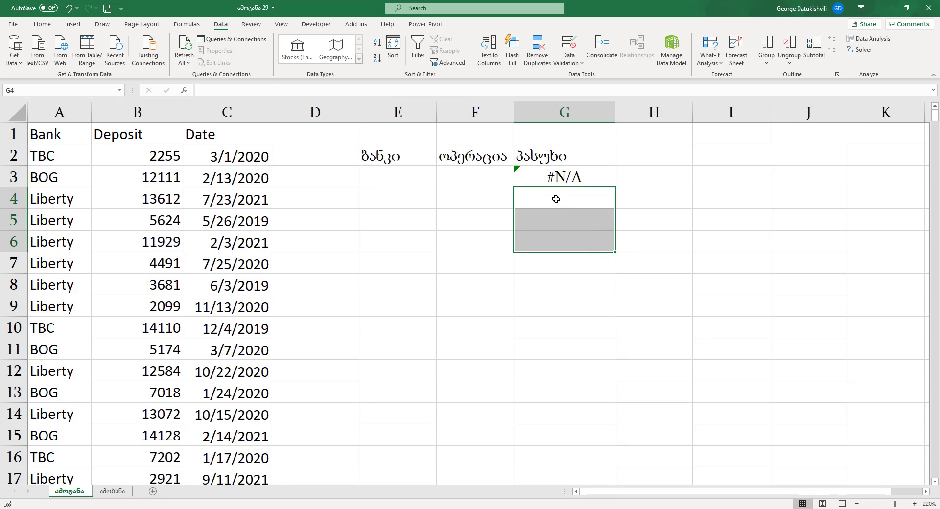
Step: Choose TBC as the bank in E3 and საშუალო as the operation in F3, and check the answer cell G3
click(424, 183)
click(441, 182)
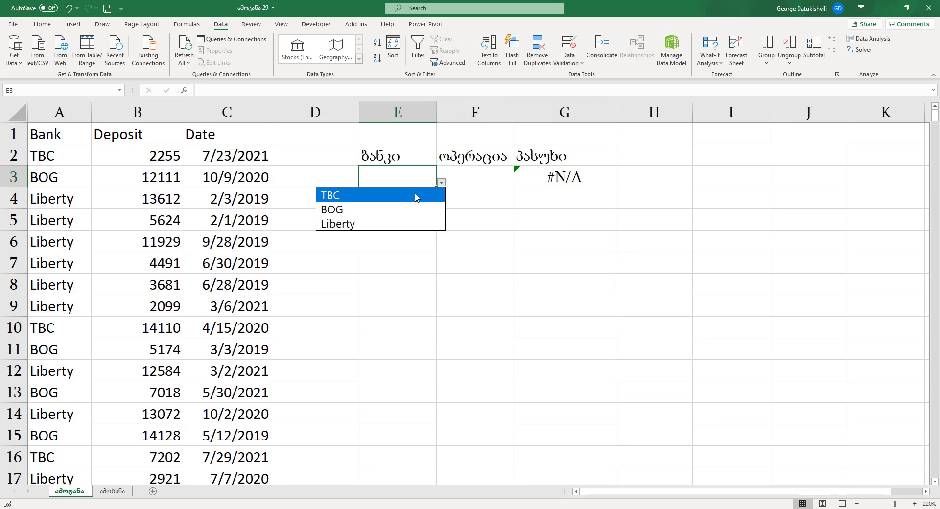
click(395, 196)
click(480, 183)
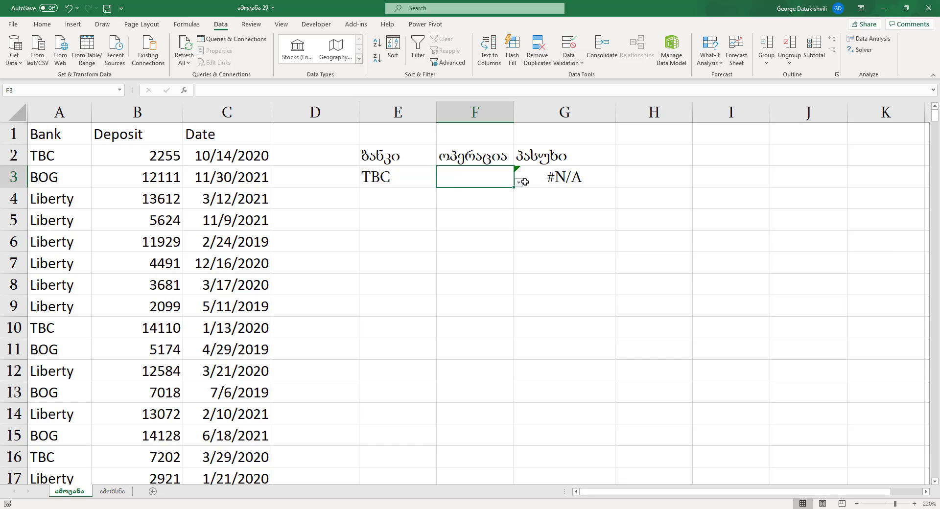
click(518, 182)
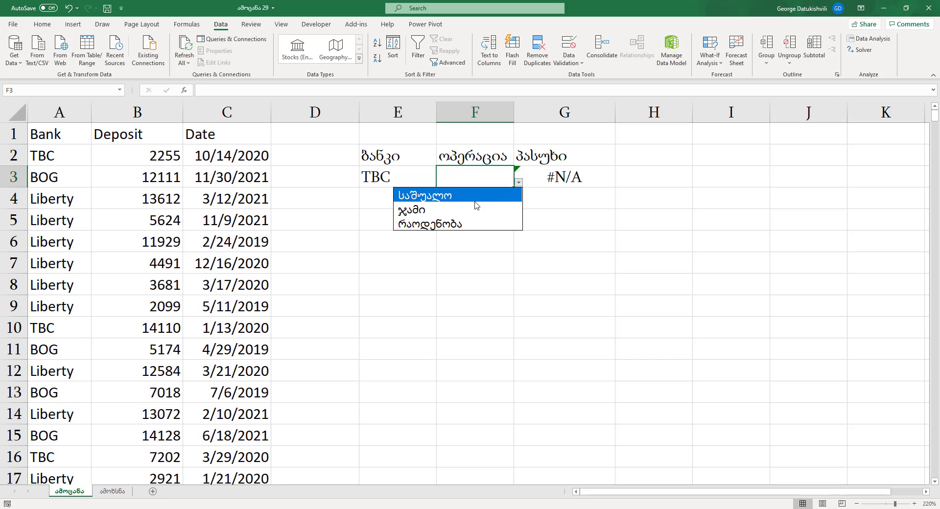
click(475, 201)
click(523, 186)
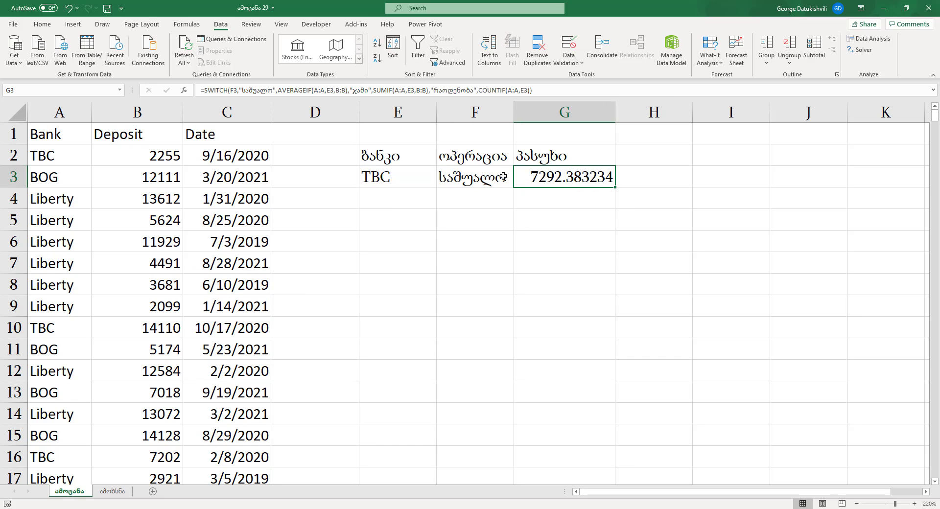
Step: Test the formula for TBC by changing the operation in F3 to ჯამი and then to რაოდენობა
click(503, 177)
click(516, 189)
click(502, 179)
click(519, 183)
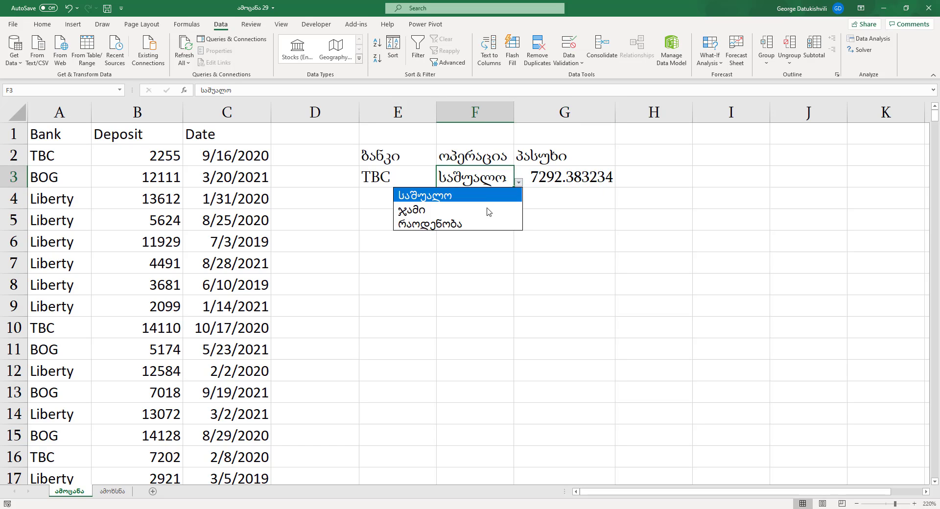
click(488, 211)
click(518, 183)
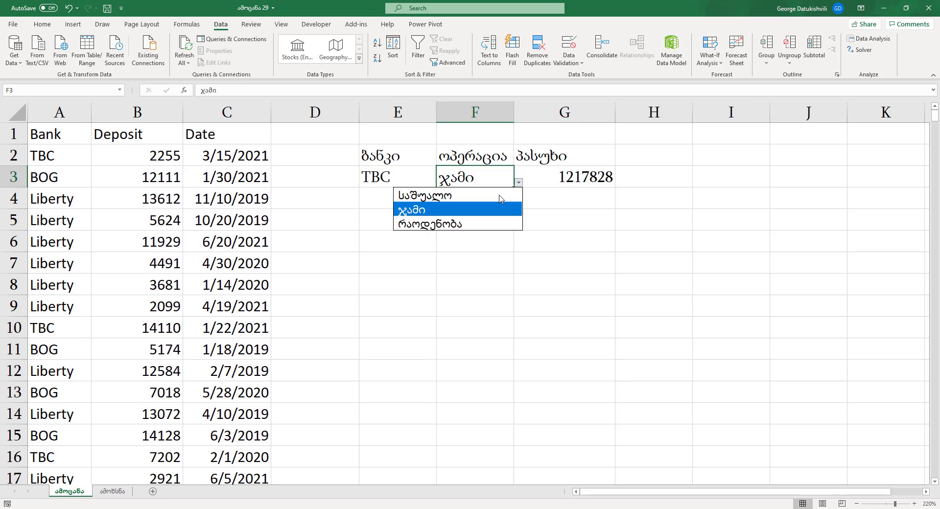
click(470, 224)
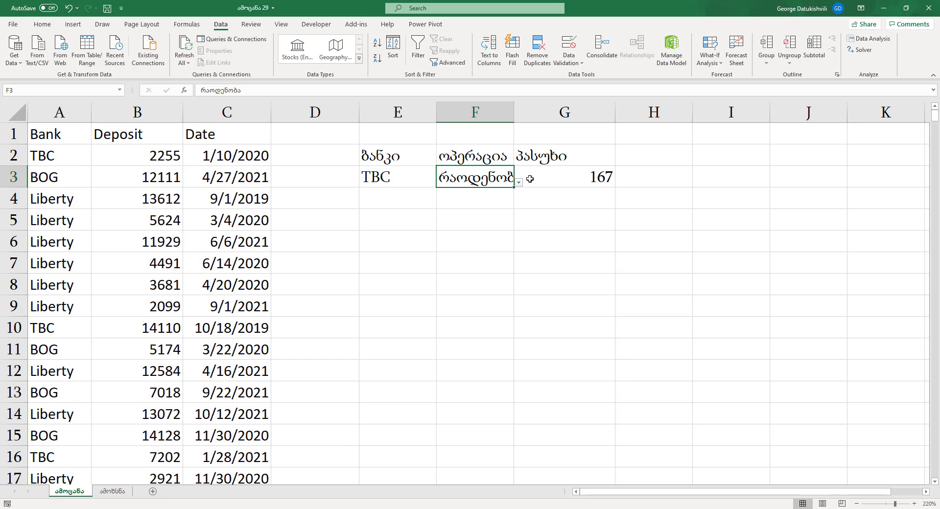
Step: Wrap the SWITCH formula in cell G3 in a ROUND function with 2 decimal digits
click(530, 179)
double_click(528, 179)
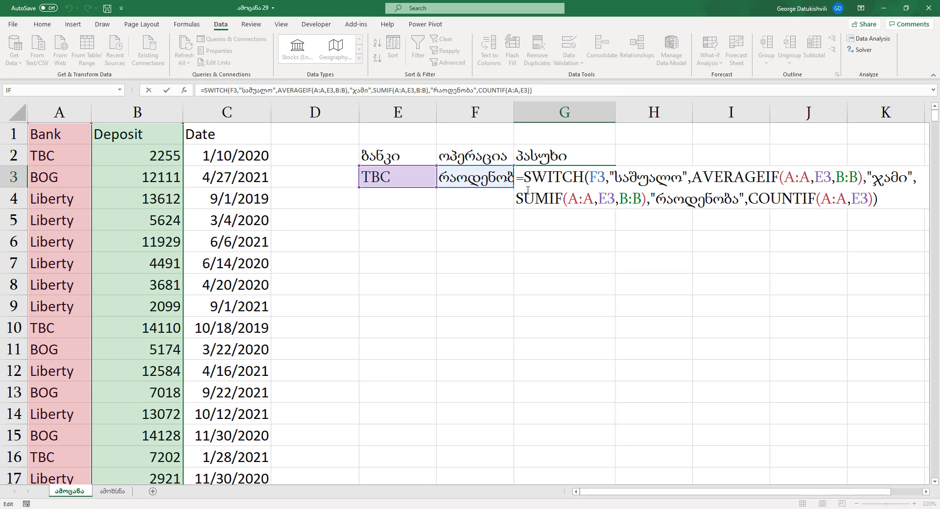
text(roun)
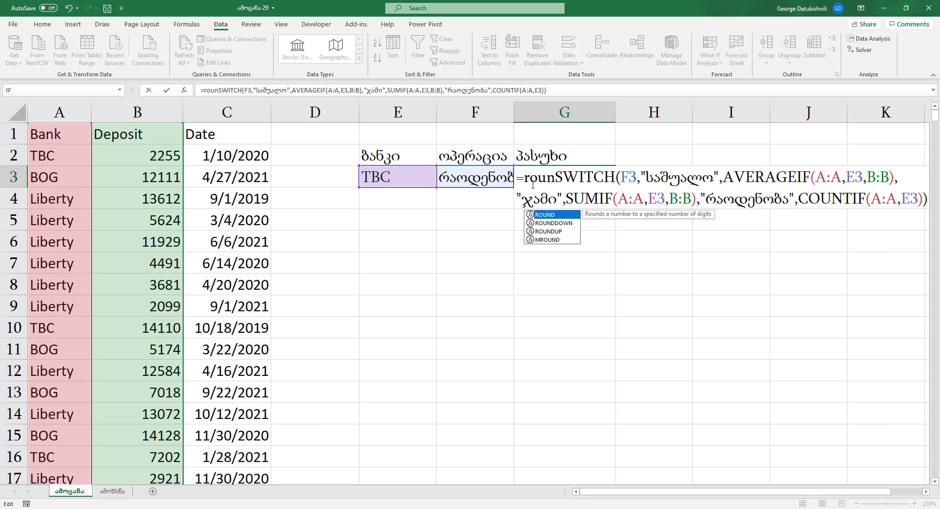
key(Tab)
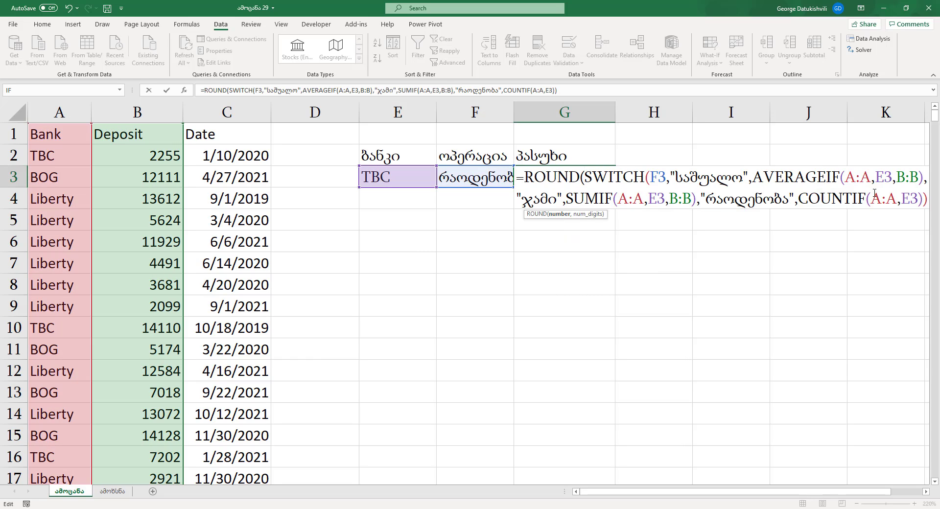
click(928, 199)
text(,2)
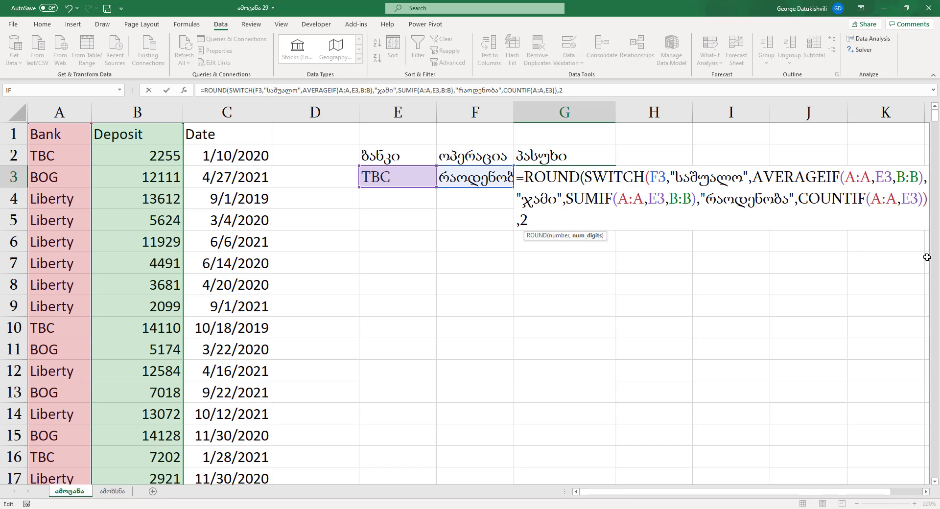
text())
key(Return)
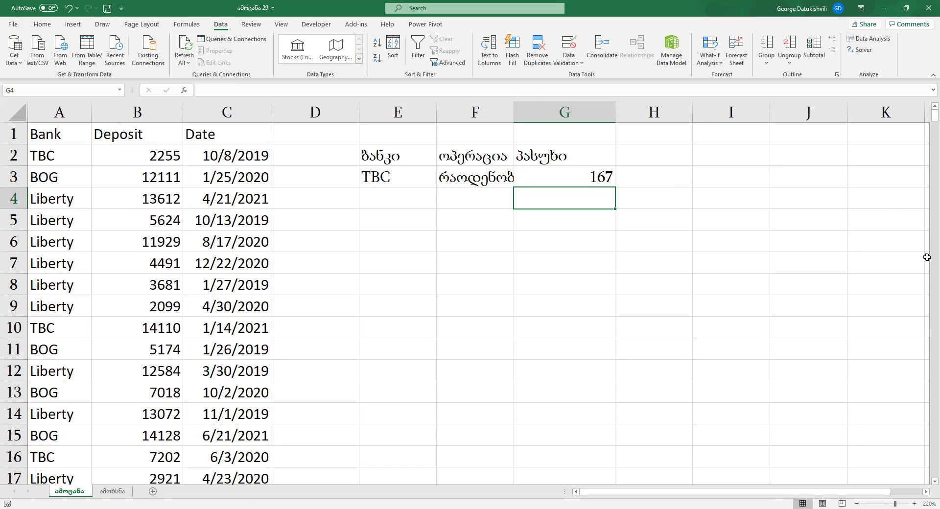
Step: Autofit the width of column F and set the operation in F3 to საშუალო to test the rounding
double_click(514, 118)
click(481, 179)
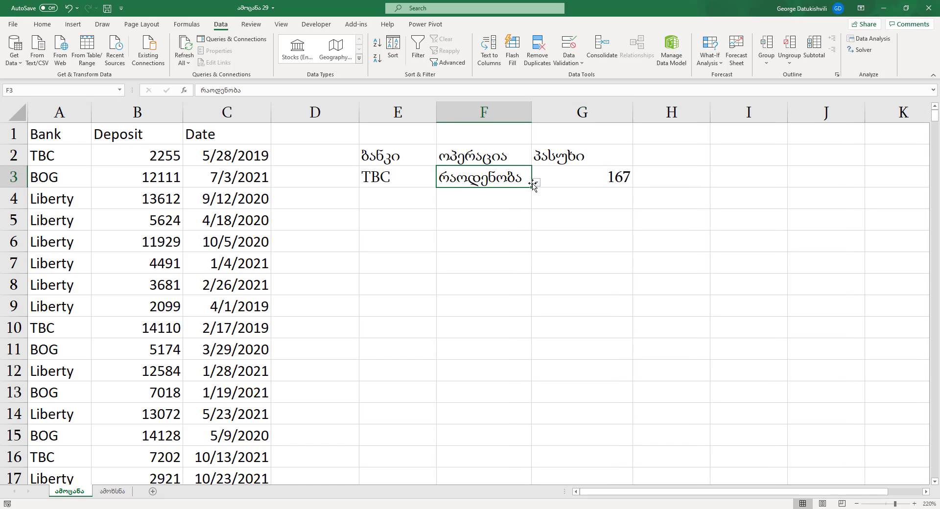
click(536, 182)
click(431, 195)
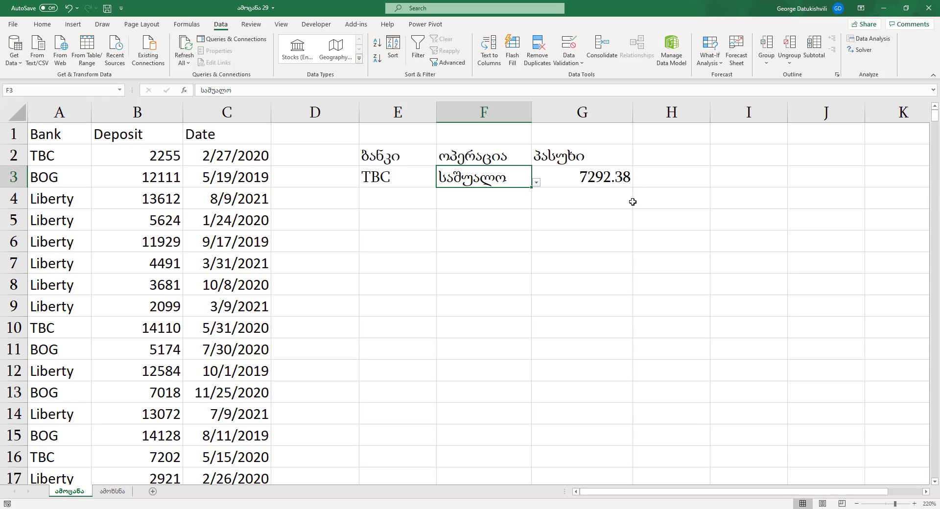
click(575, 239)
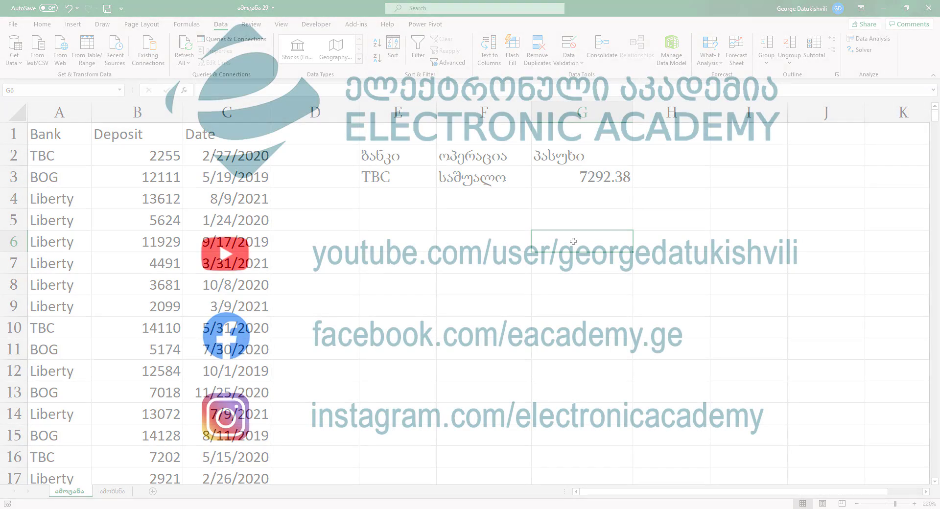